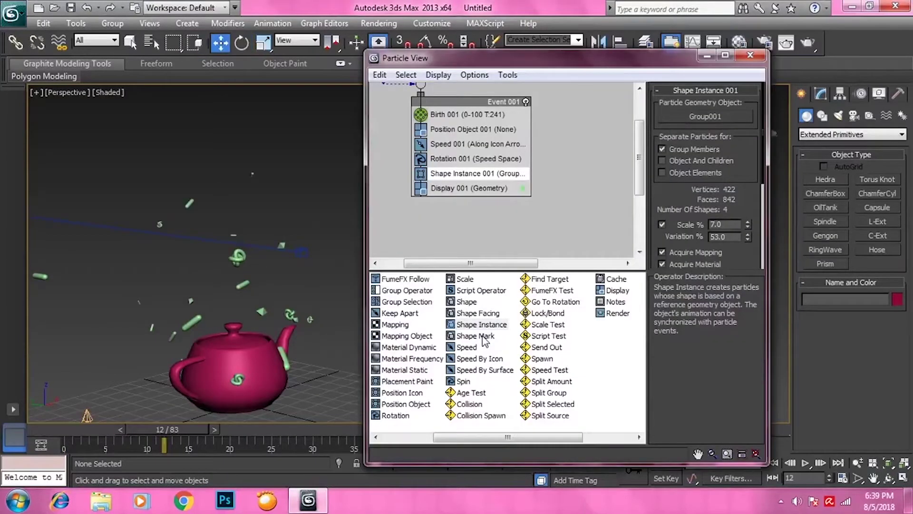
Read the descriptions of the Speed, Speed By Icon and Speed By Surface operators and inspect the event's current Speed settings
click(467, 347)
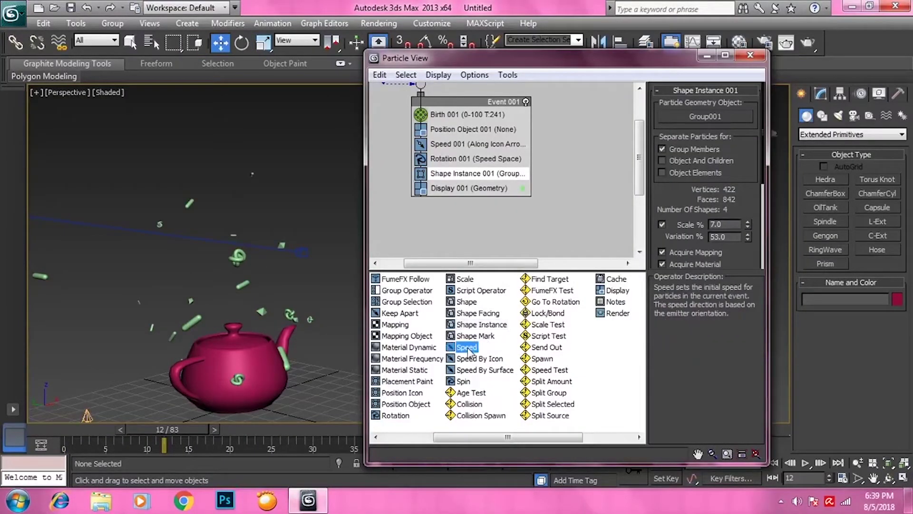
click(470, 358)
click(470, 351)
click(461, 144)
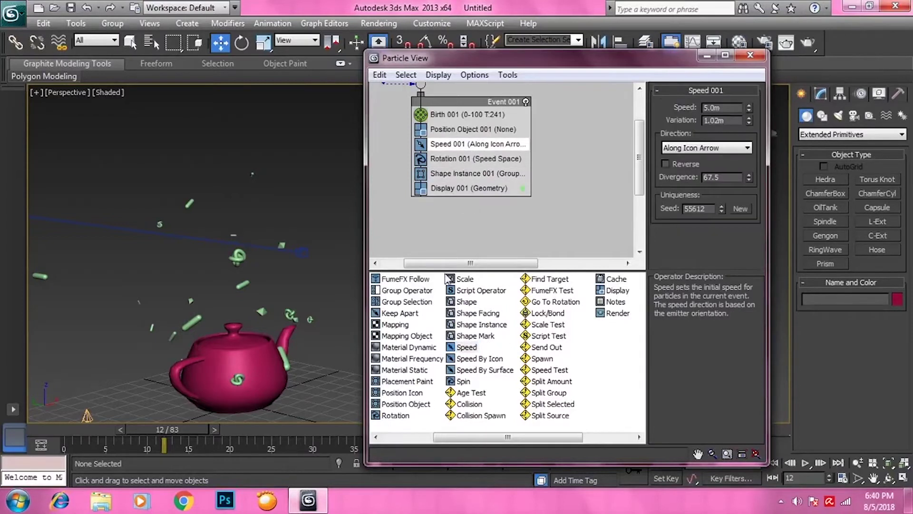
click(476, 359)
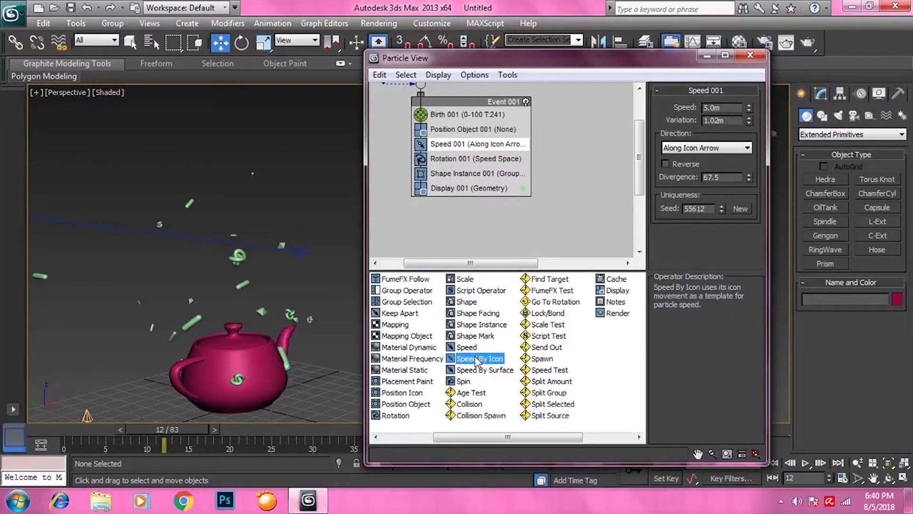
click(477, 370)
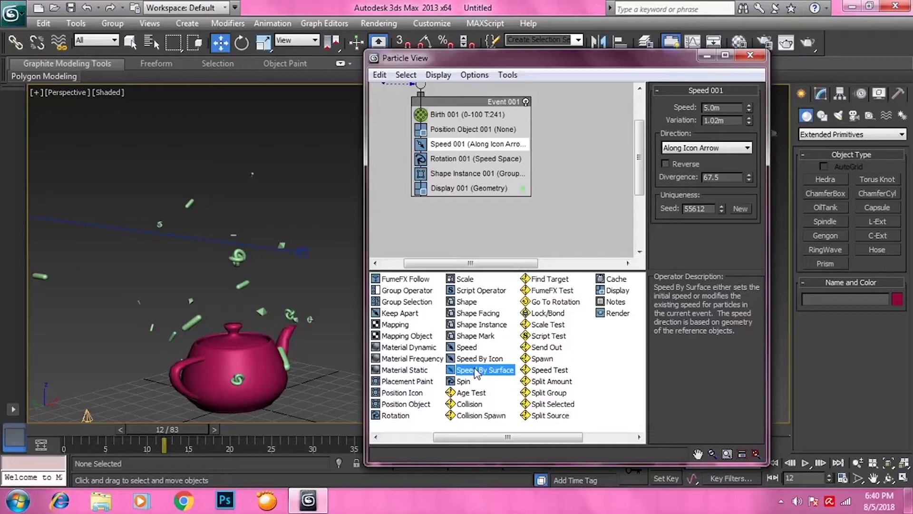
Delete the teapot from the scene and minimize Particle View
click(234, 361)
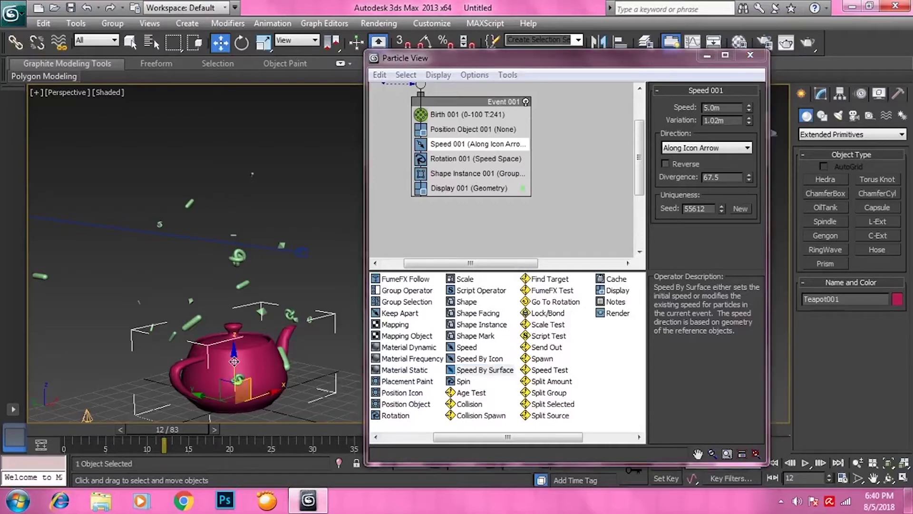
key(Delete)
scroll(269, 284, down, 3)
alt+middle_drag(269, 284, 279, 312)
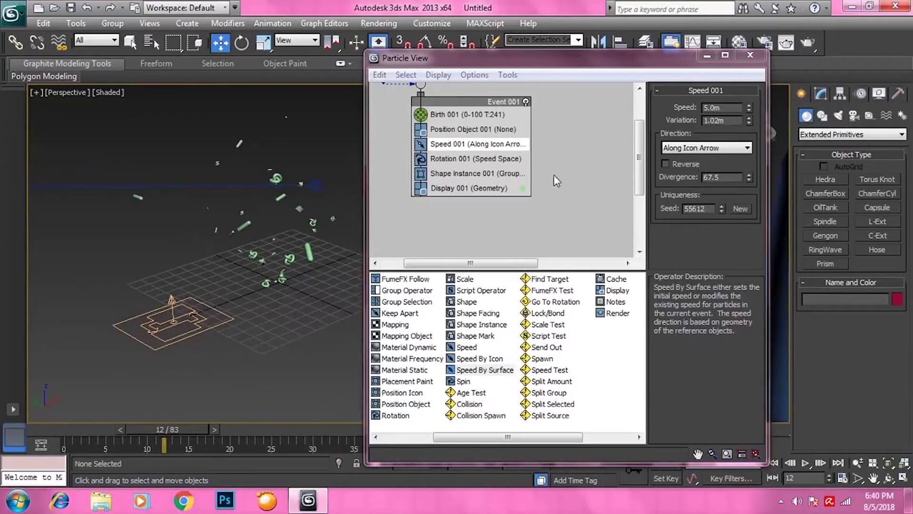
click(707, 56)
Draw a standard primitive plane about 2.887 m long and 4.25 m wide near the particle emitter and show its parameters
click(851, 134)
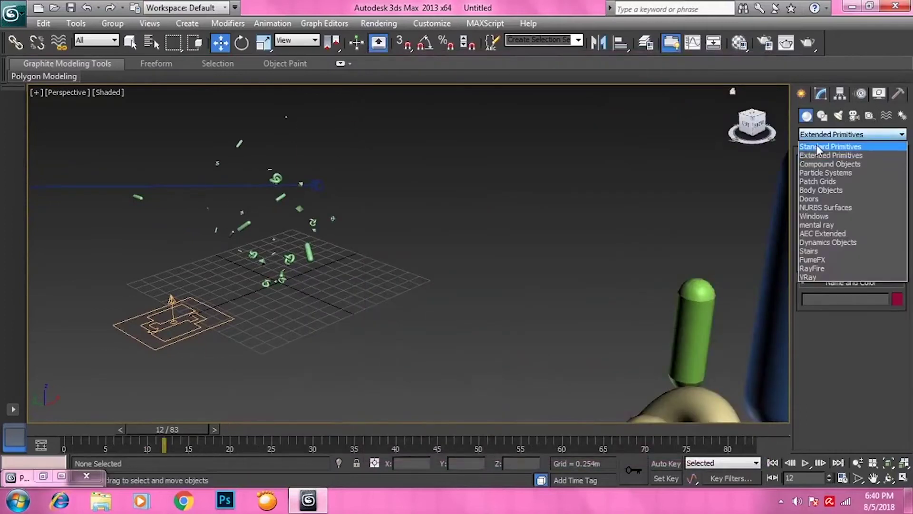
click(825, 143)
click(877, 235)
drag(366, 314, 408, 315)
middle_drag(407, 310, 462, 290)
click(505, 252)
click(457, 309)
click(820, 93)
middle_drag(518, 223, 533, 203)
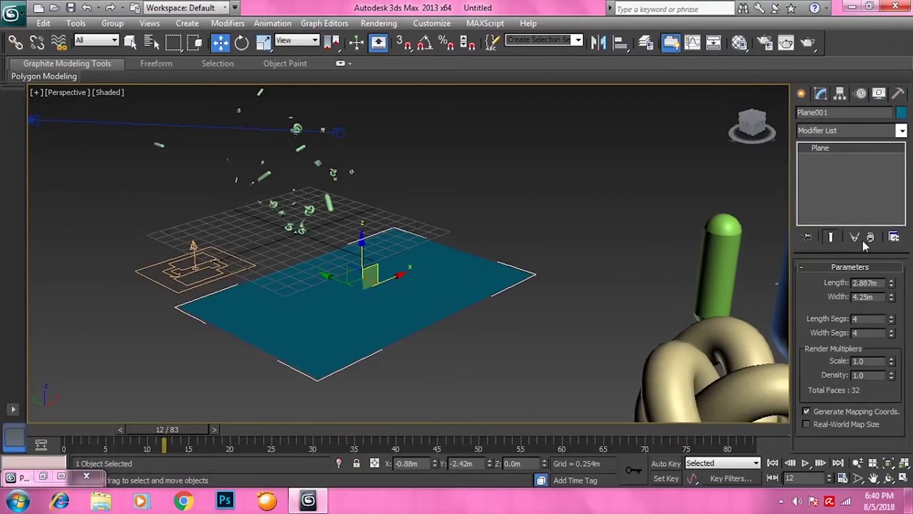
click(850, 132)
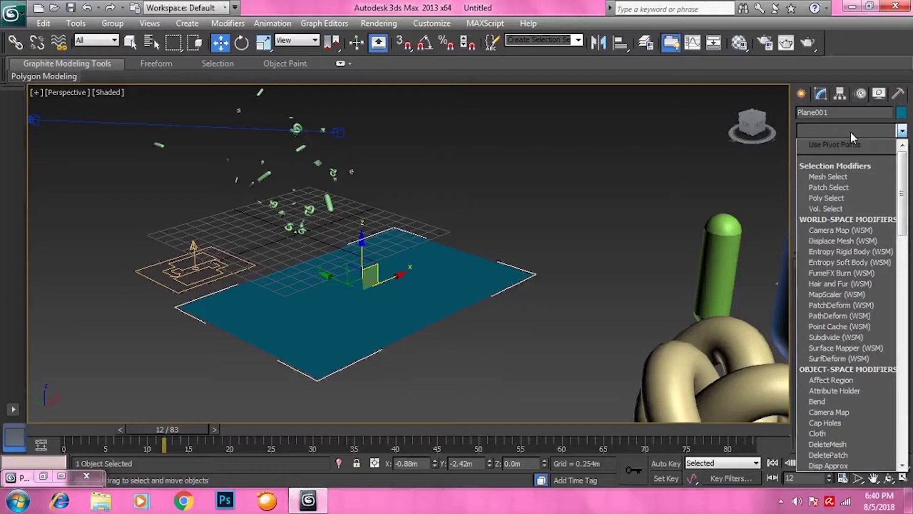
key(b)
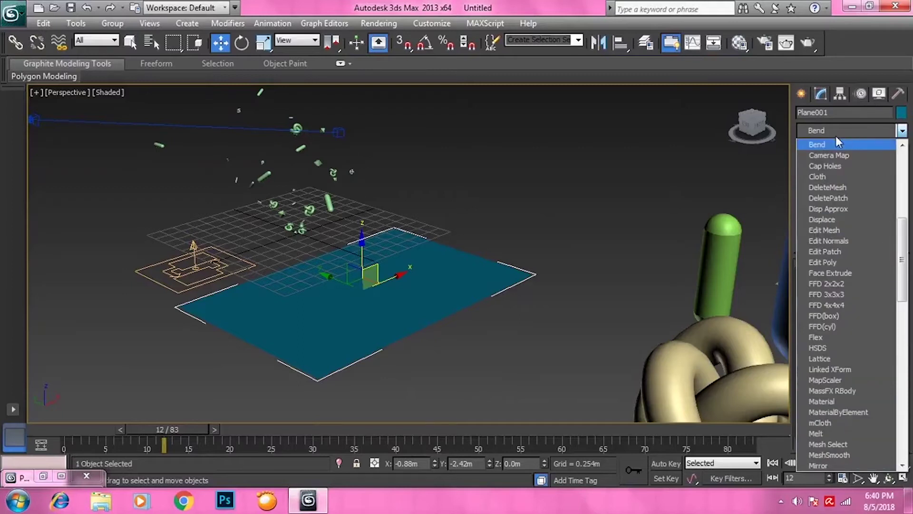
click(832, 144)
click(839, 131)
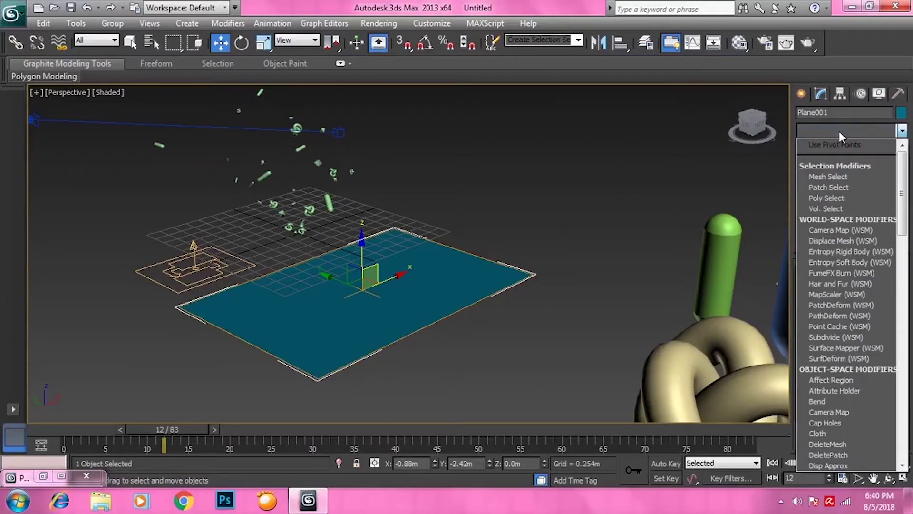
click(839, 131)
right_click(832, 144)
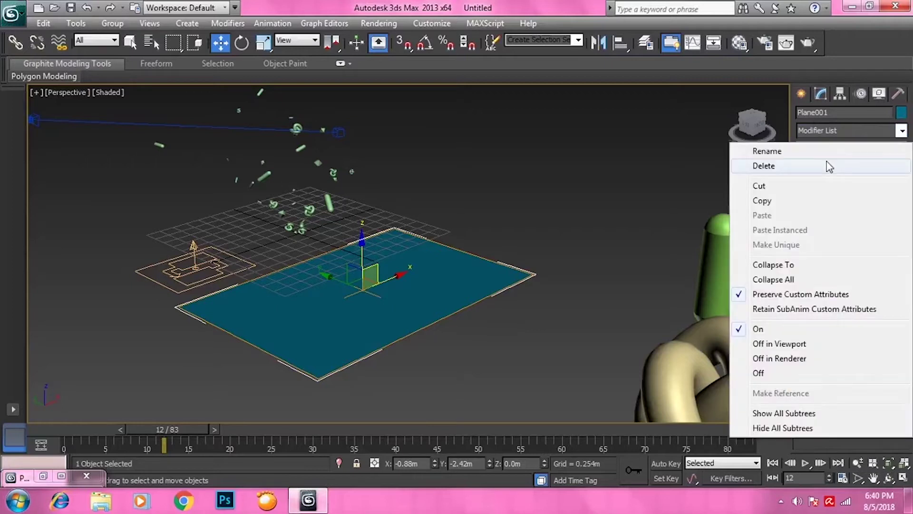
click(832, 165)
Apply a Noise modifier to the plane
click(847, 132)
key(n)
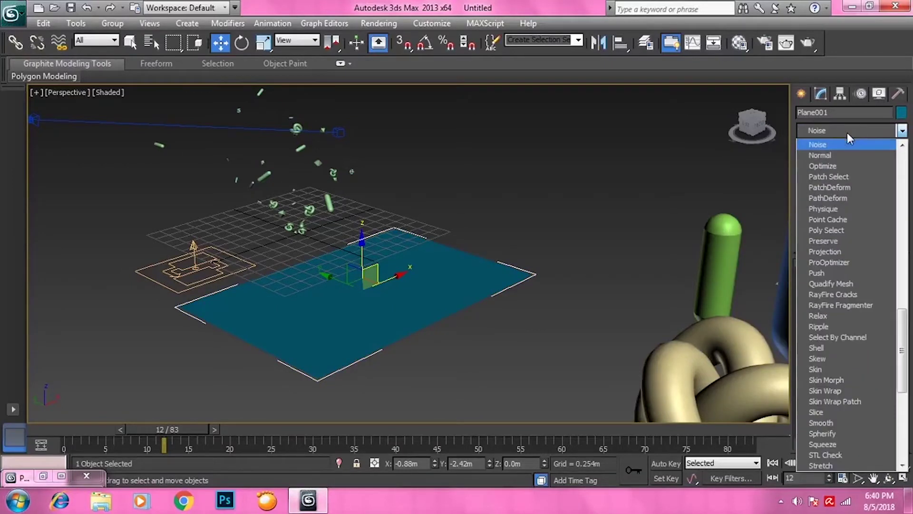
click(833, 144)
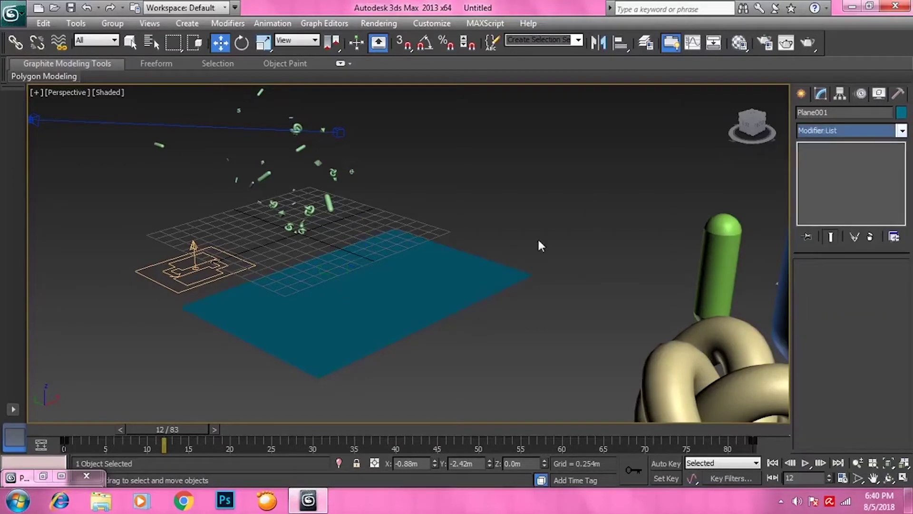
Set the base plane's length segments to 30 and keep the plane selected with its Noise settings shown
click(821, 158)
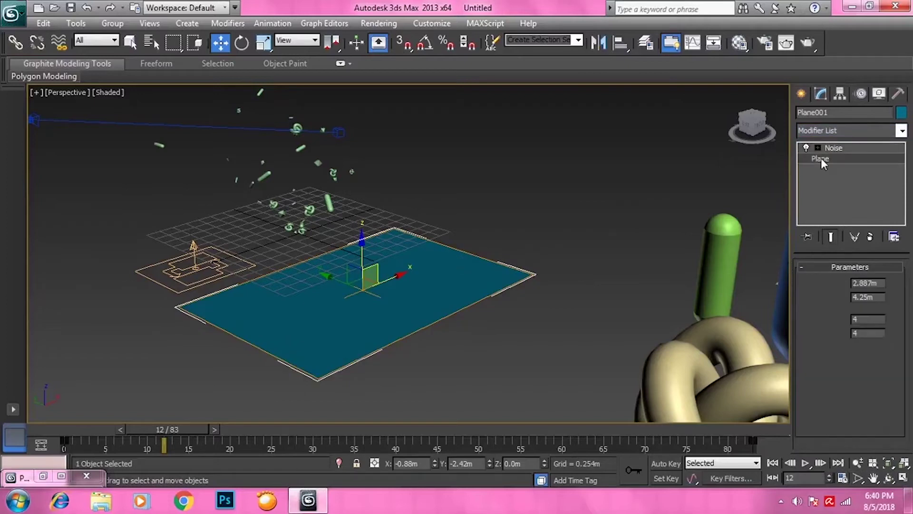
text(30)
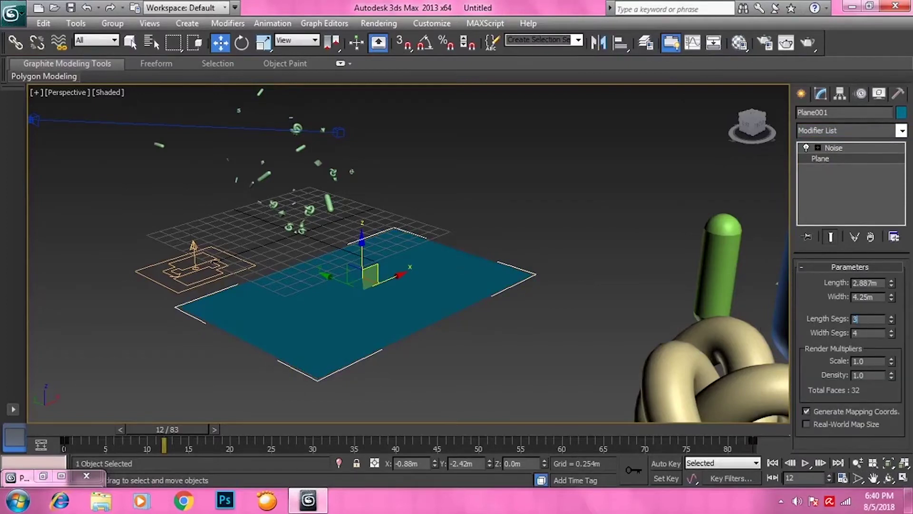
key(Return)
click(780, 500)
click(680, 395)
middle_drag(452, 291, 475, 290)
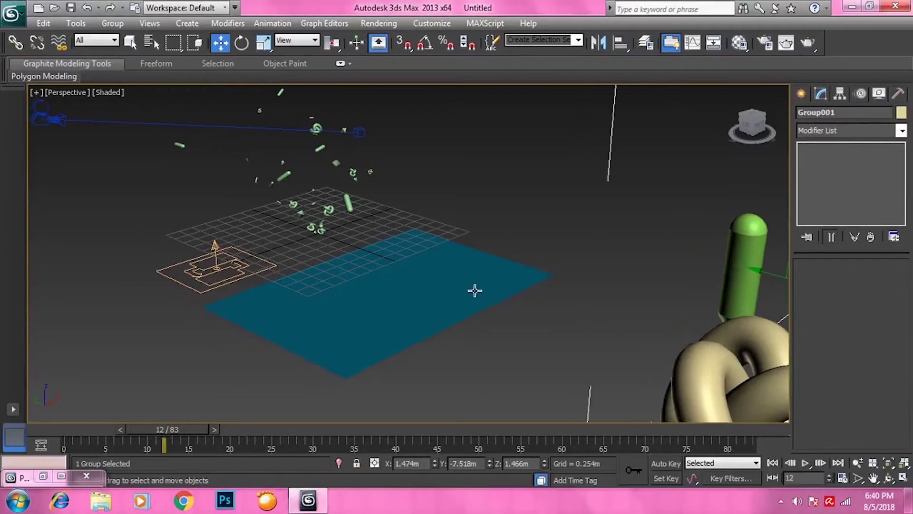
click(475, 290)
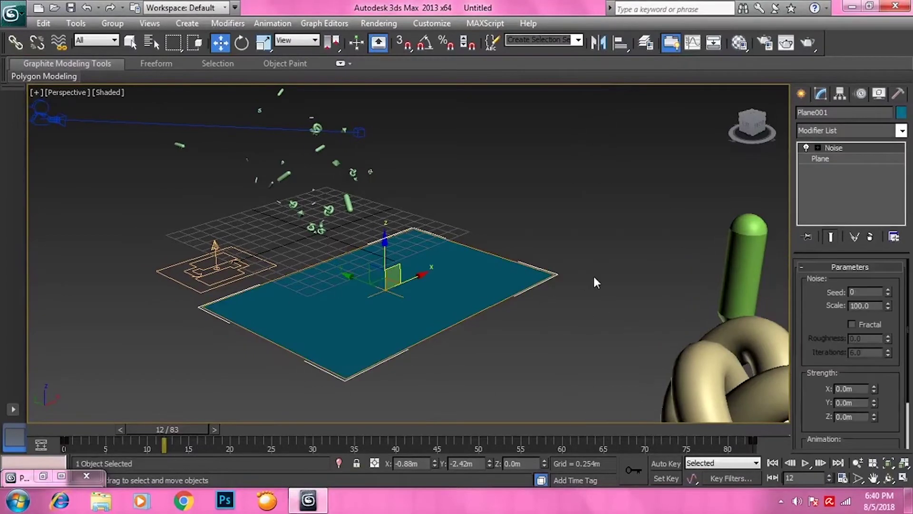
Set the plane's Noise strength to about 0.127 m in X and 0.08 m in Y
click(837, 147)
click(818, 147)
middle_drag(610, 244, 624, 241)
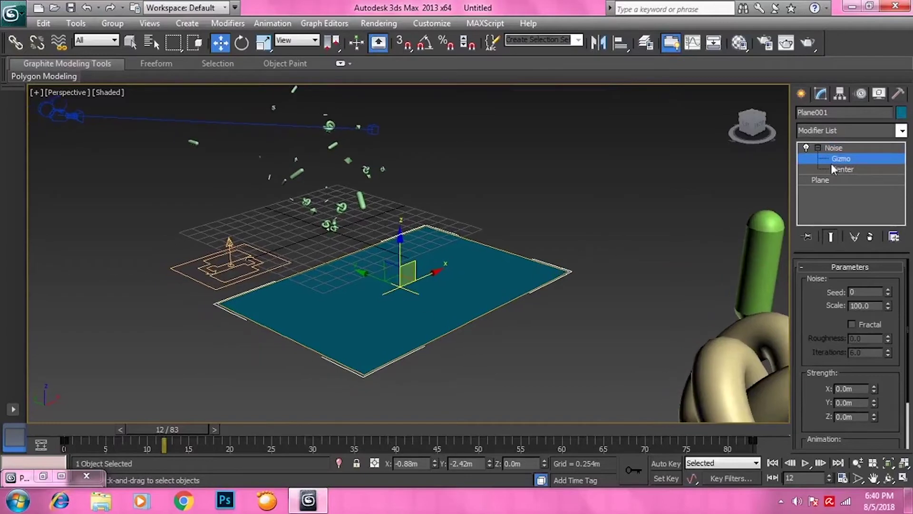
scroll(811, 333, down, 2)
drag(874, 358, 872, 220)
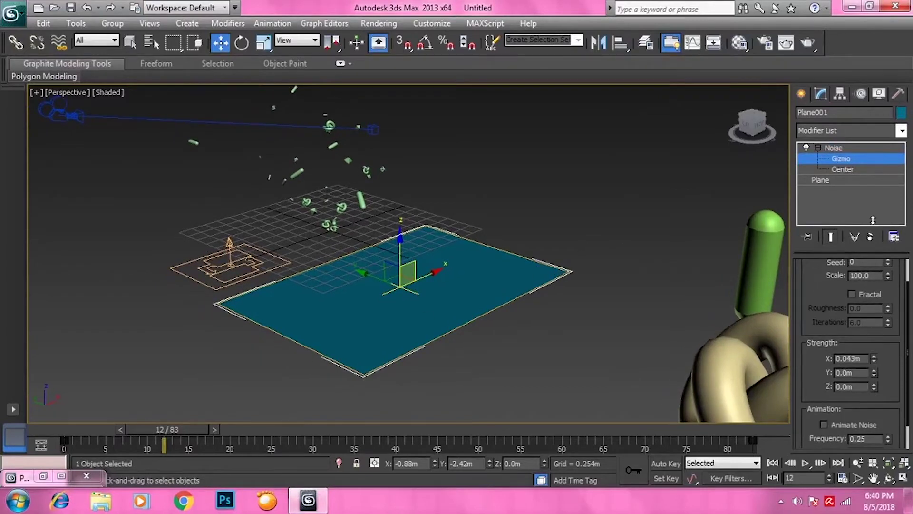
drag(874, 373, 874, 361)
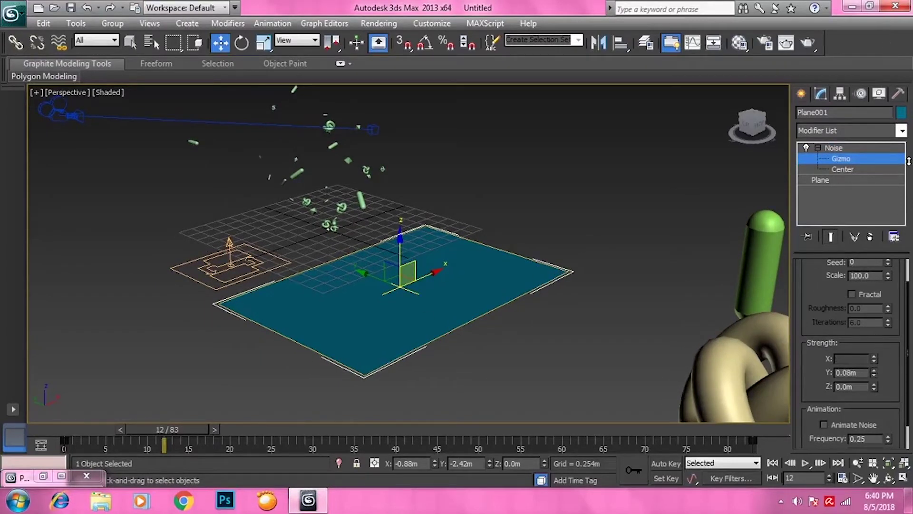
click(852, 148)
click(559, 208)
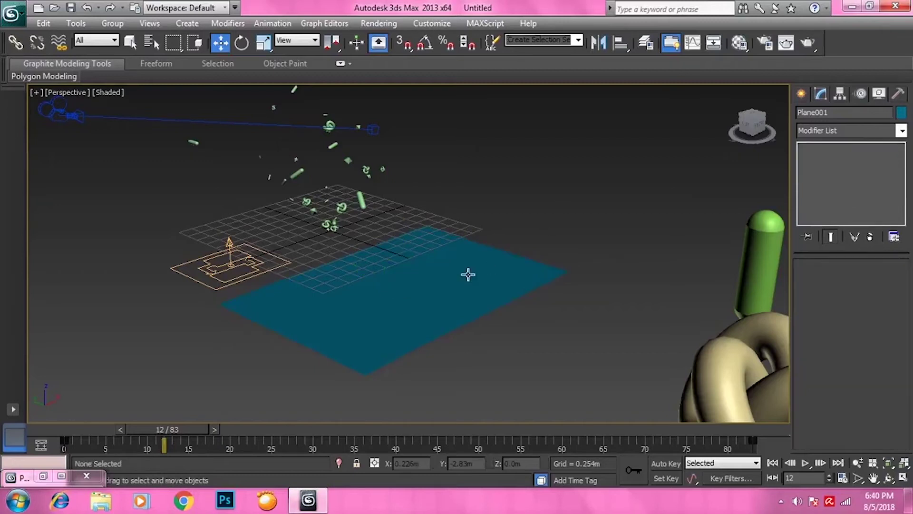
Enable the Fractal option of the plane's Noise modifier
click(469, 274)
scroll(536, 276, up, 2)
middle_drag(536, 276, 557, 258)
click(852, 324)
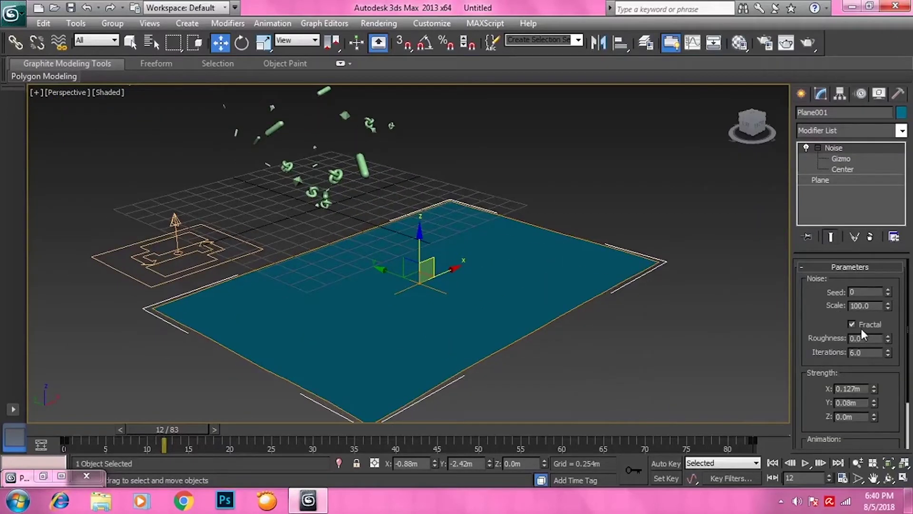
click(612, 215)
click(485, 322)
Set the Noise strength to about 1.232 m in X, -0.146 m in Y and 0.612 m in Z
drag(874, 386, 866, 352)
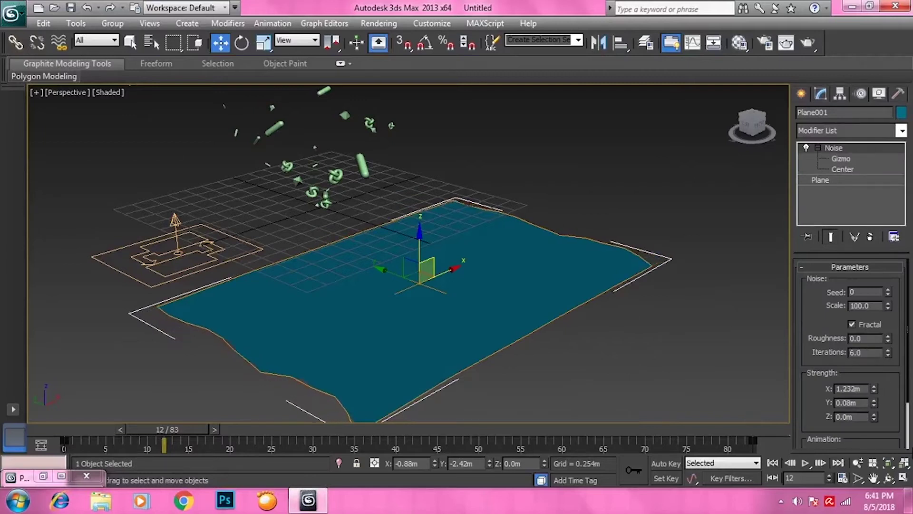
drag(874, 403, 872, 378)
mouse_move(875, 420)
mouse_down()
mouse_move(874, 402)
mouse_move(873, 423)
mouse_up()
mouse_move(538, 275)
alt+middle_down()
mouse_move(521, 363)
mouse_move(437, 281)
mouse_move(469, 259)
mouse_move(533, 261)
alt+middle_up()
Examine the deformed plane's relief from the side, from behind and from above
click(552, 257)
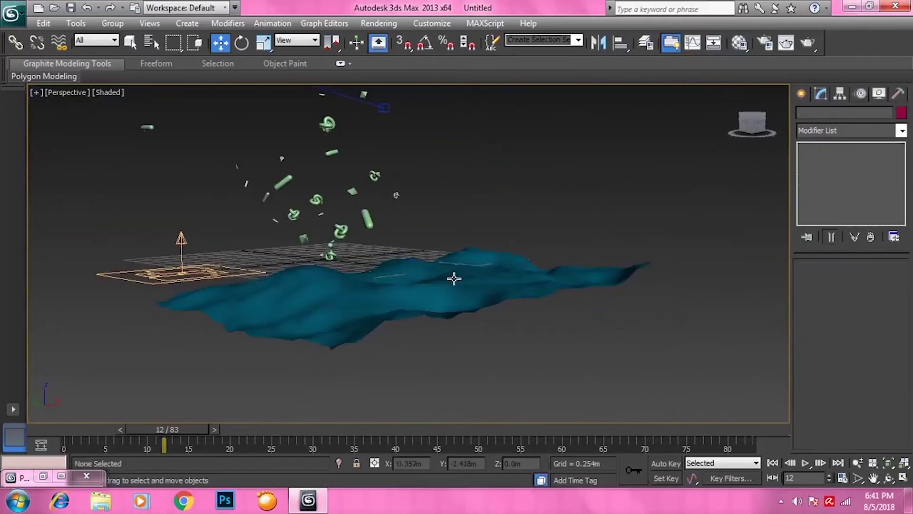
click(454, 279)
alt+middle_drag(454, 278, 481, 320)
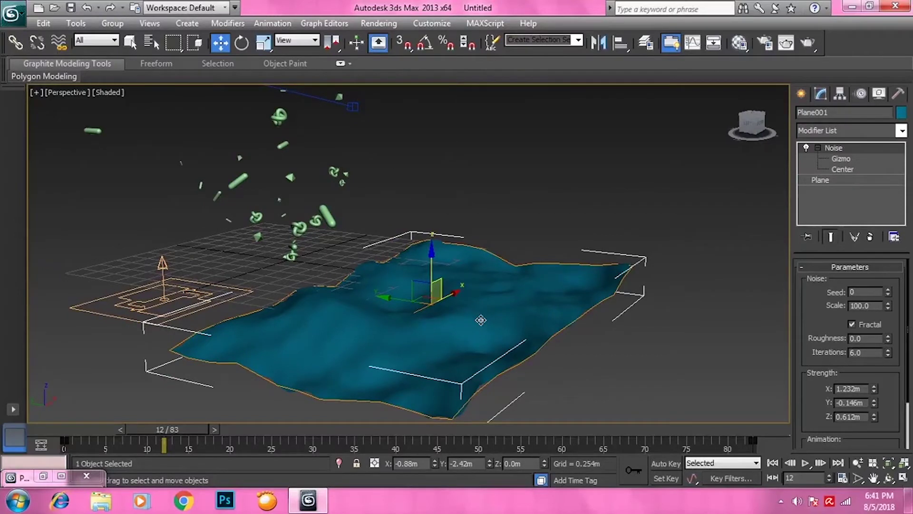
alt+middle_drag(478, 314, 211, 317)
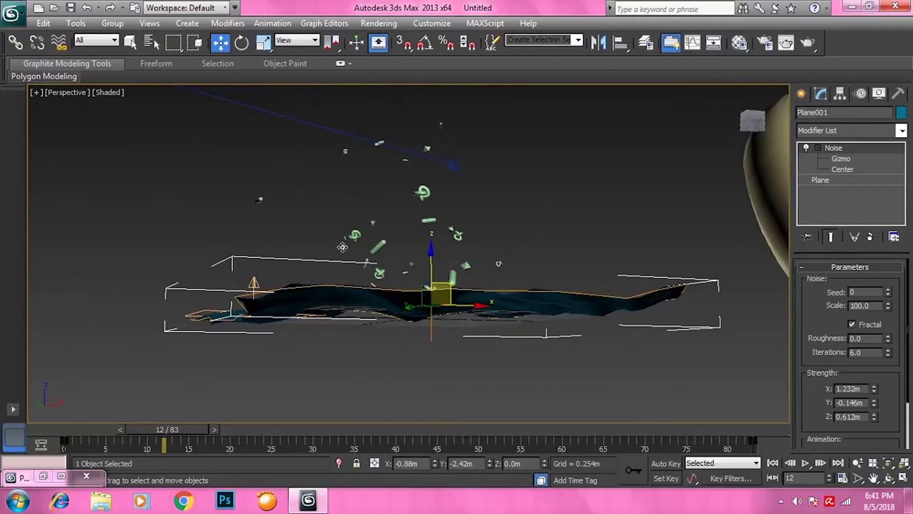
alt+middle_drag(478, 221, 257, 265)
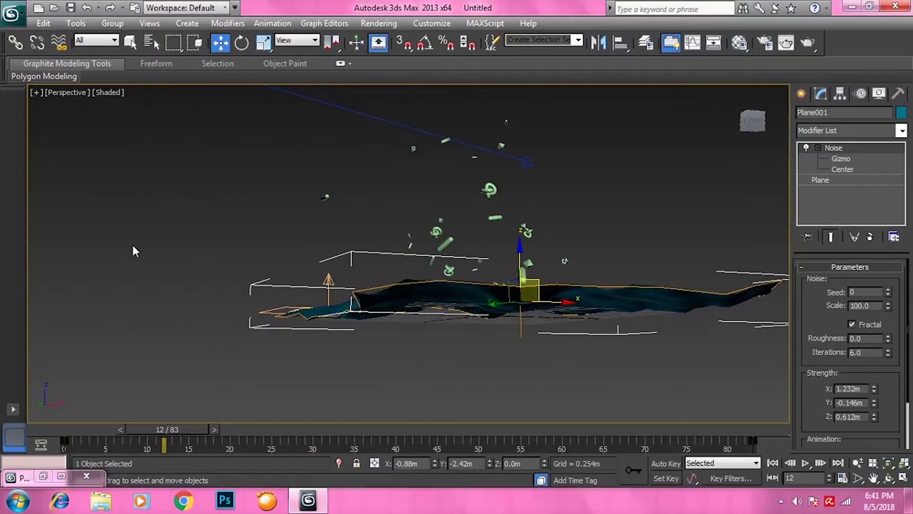
alt+middle_drag(180, 264, 688, 328)
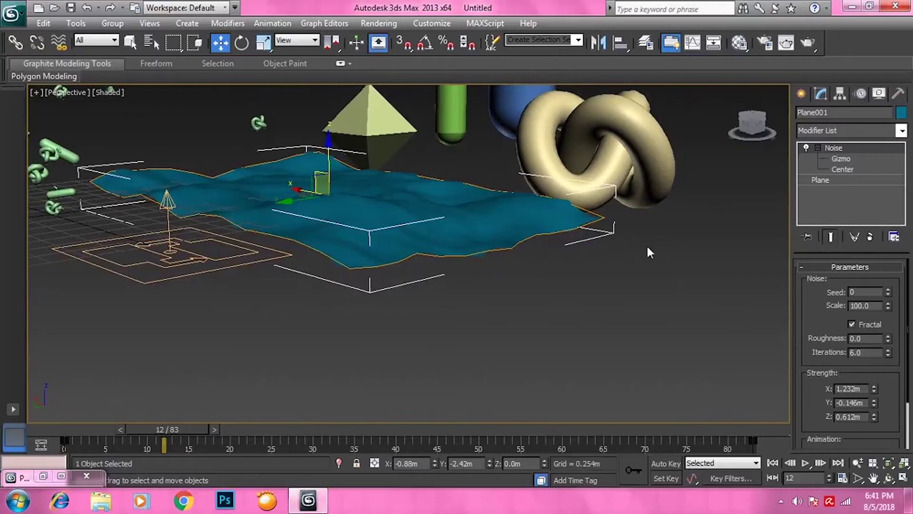
alt+middle_drag(477, 247, 573, 200)
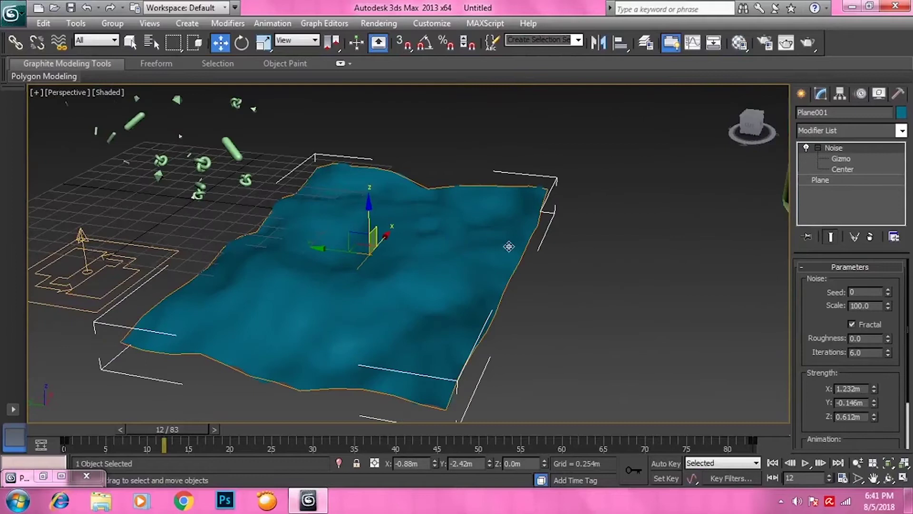
click(563, 222)
Reopen Particle View from the PF Source emitter and place its window so the wavy plane stays visible
click(109, 259)
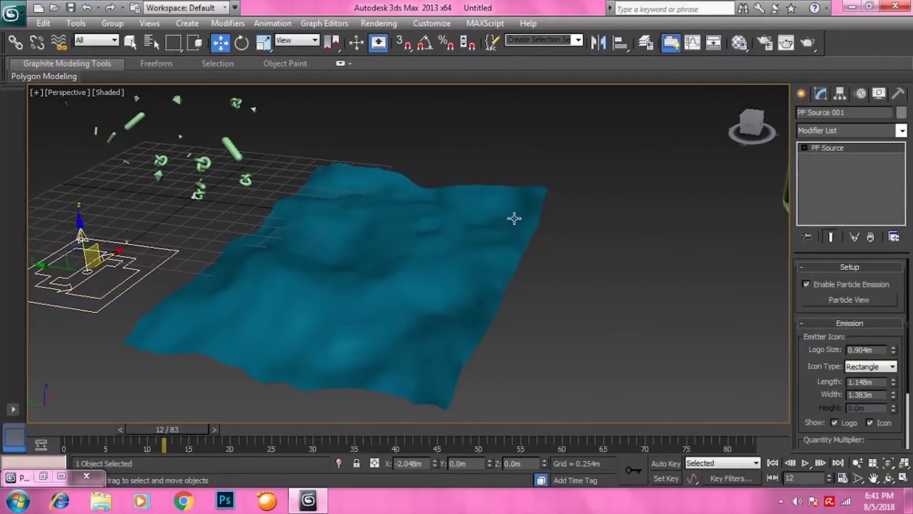
click(849, 300)
drag(659, 42, 659, 67)
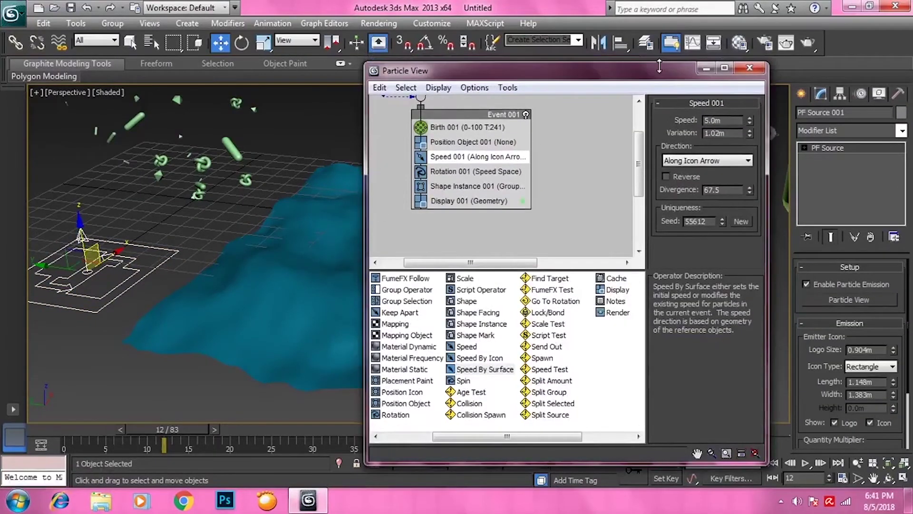
drag(592, 73, 691, 68)
middle_drag(371, 196, 325, 192)
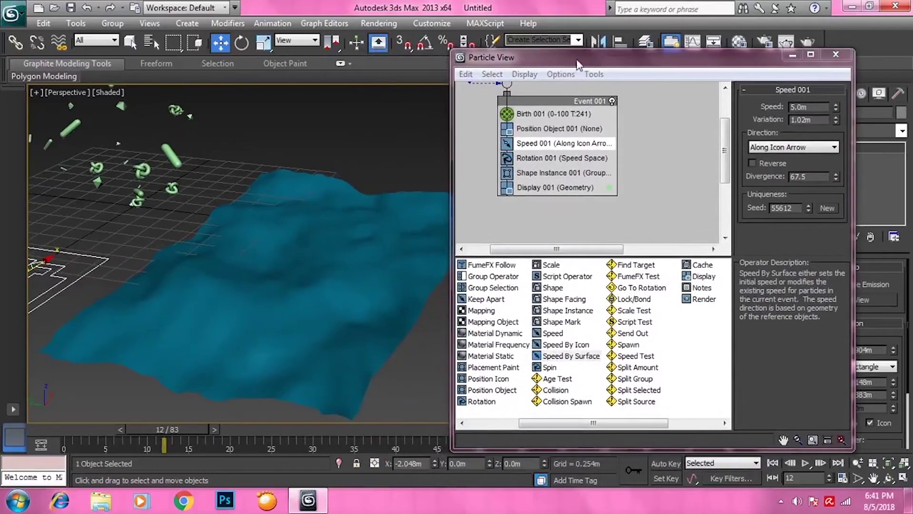
drag(578, 65, 589, 45)
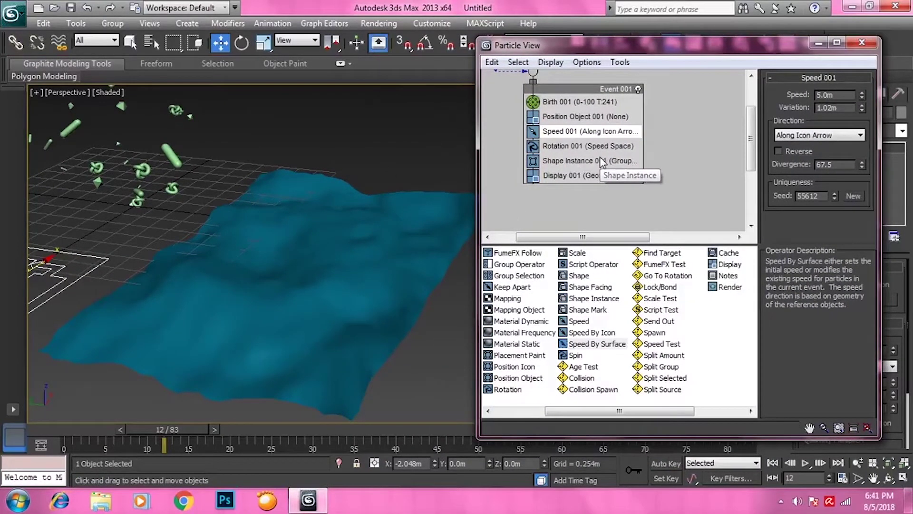
Add a Speed By Surface operator above Display in Event 001 and use the wavy plane as its surface geometry
click(597, 344)
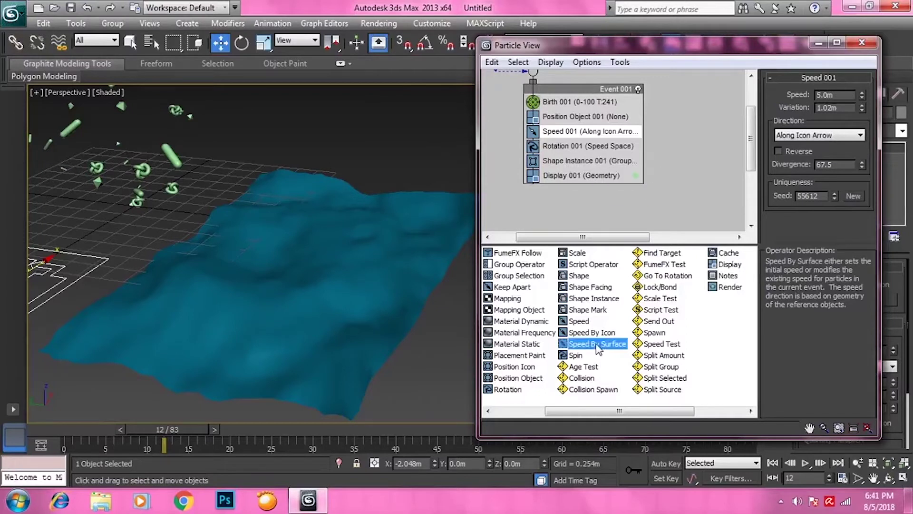
drag(598, 344, 600, 181)
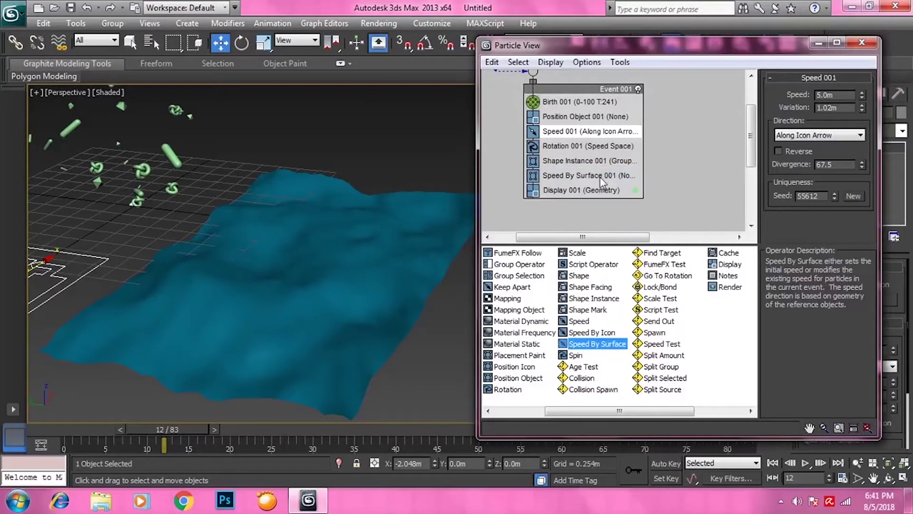
click(782, 204)
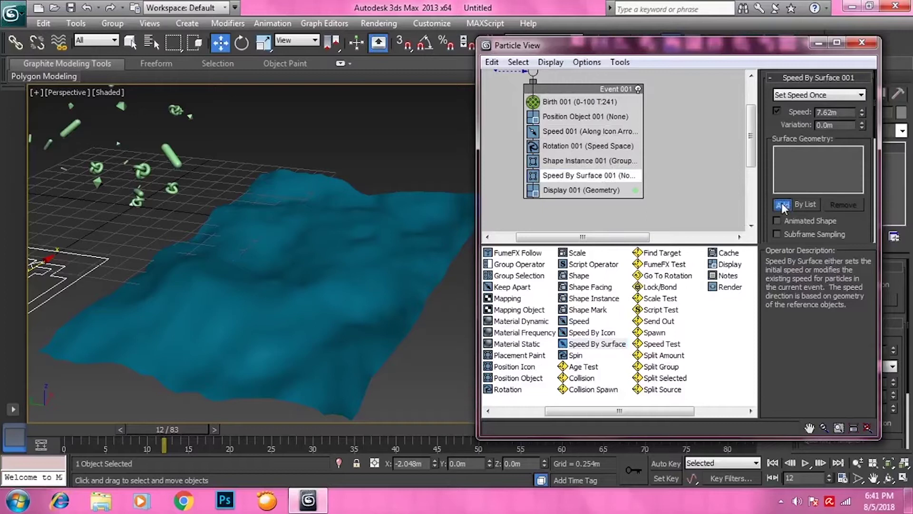
click(417, 248)
middle_drag(300, 239, 463, 257)
scroll(404, 256, down, 2)
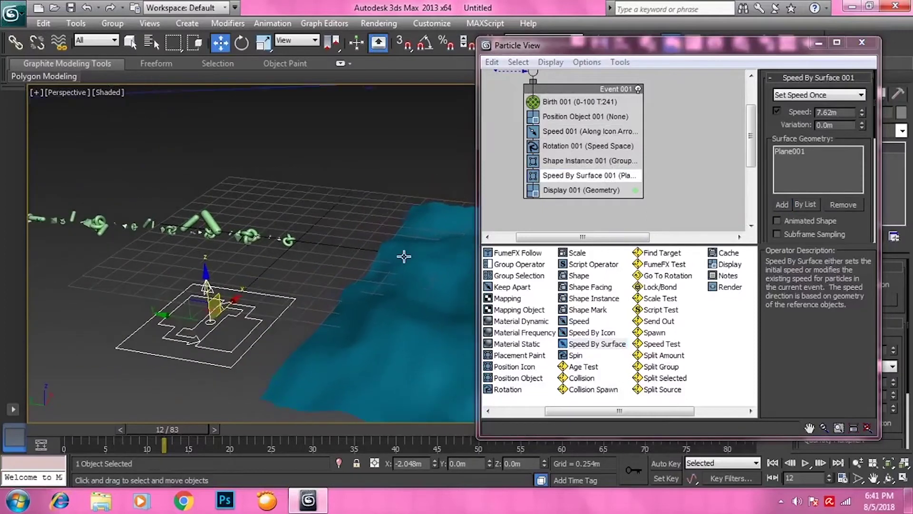
middle_drag(404, 257, 385, 258)
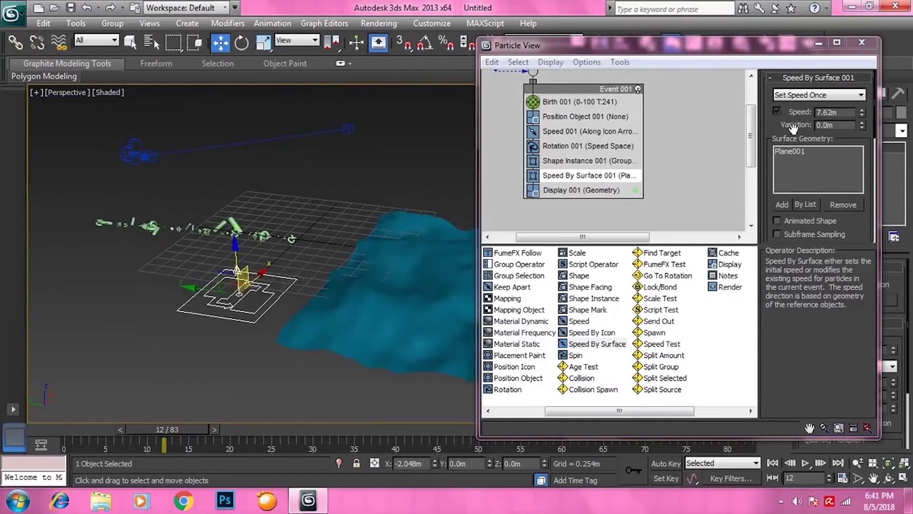
Set the Speed By Surface operator to Control Speed Continuously and preview the particles at frame 23
click(799, 98)
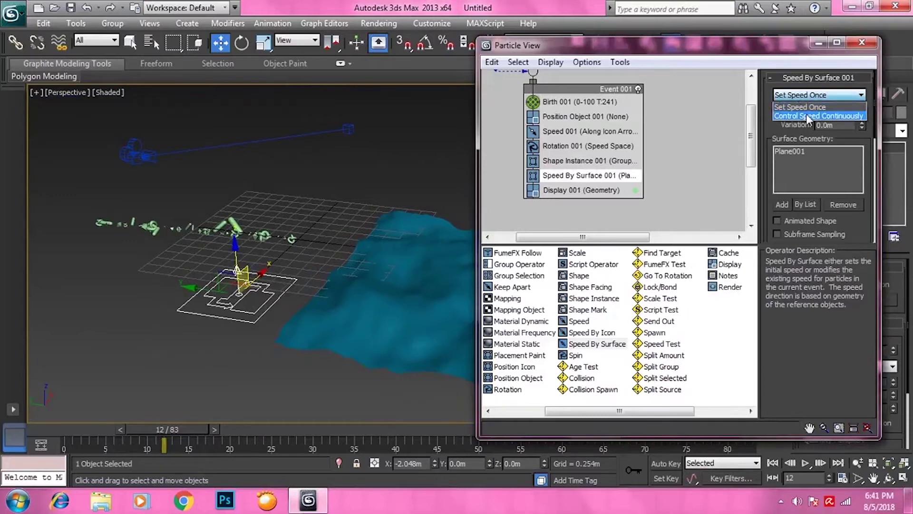
click(806, 112)
drag(137, 429, 255, 431)
key(w)
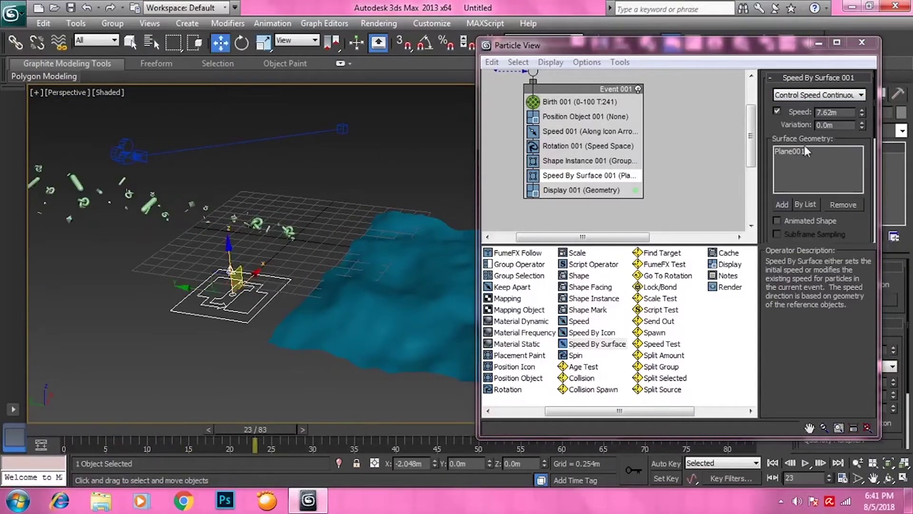
Try the Speed By Material option of the Speed By Surface operator with Grayscale Multiplier
scroll(780, 133, down, 5)
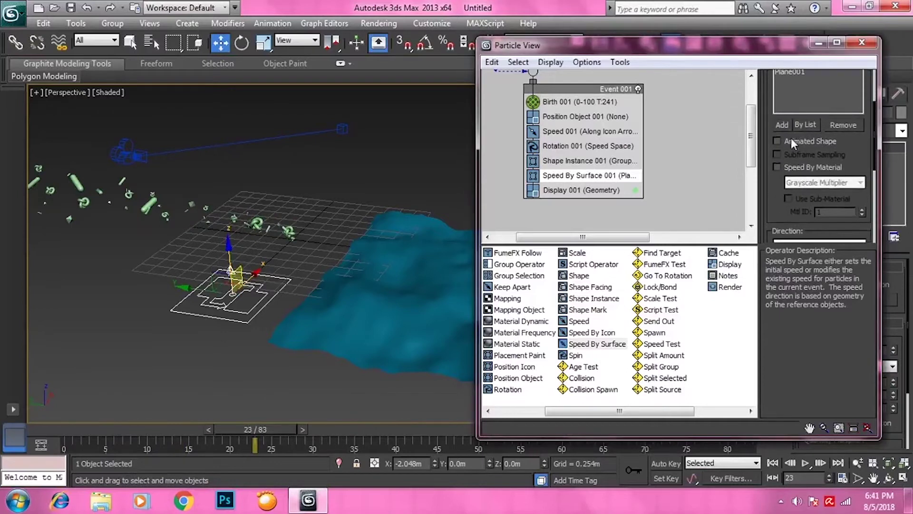
click(777, 167)
click(825, 182)
click(815, 189)
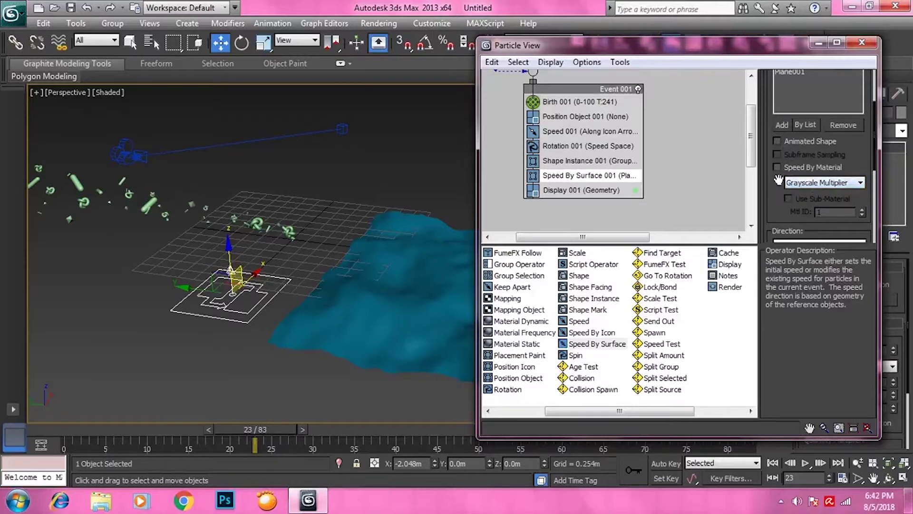
Set the direction of the Speed By Surface operator to Parallel To Surface
scroll(778, 180, down, 5)
click(795, 155)
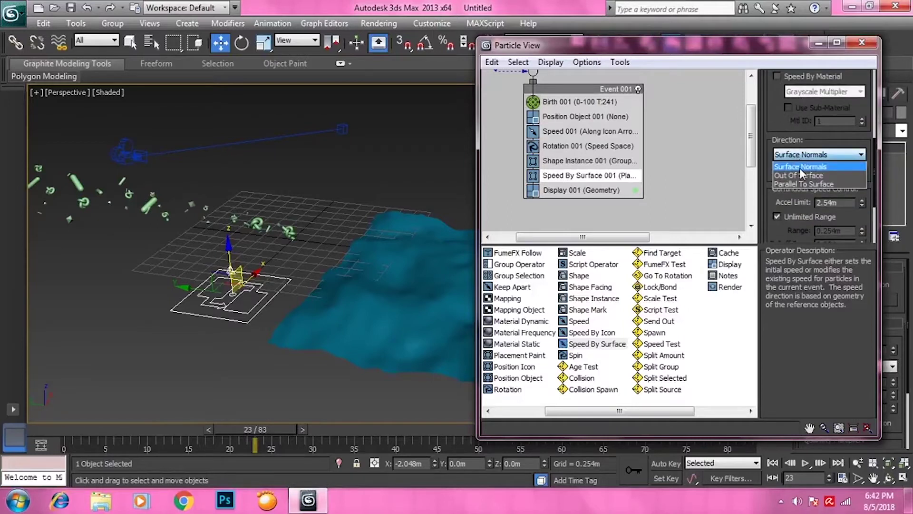
click(803, 175)
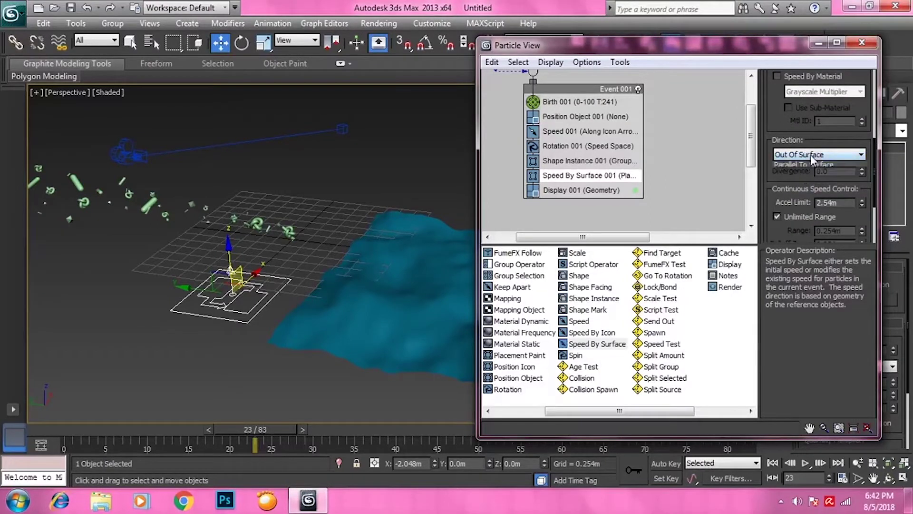
click(810, 155)
click(811, 186)
middle_drag(349, 271, 209, 243)
scroll(288, 282, down, 3)
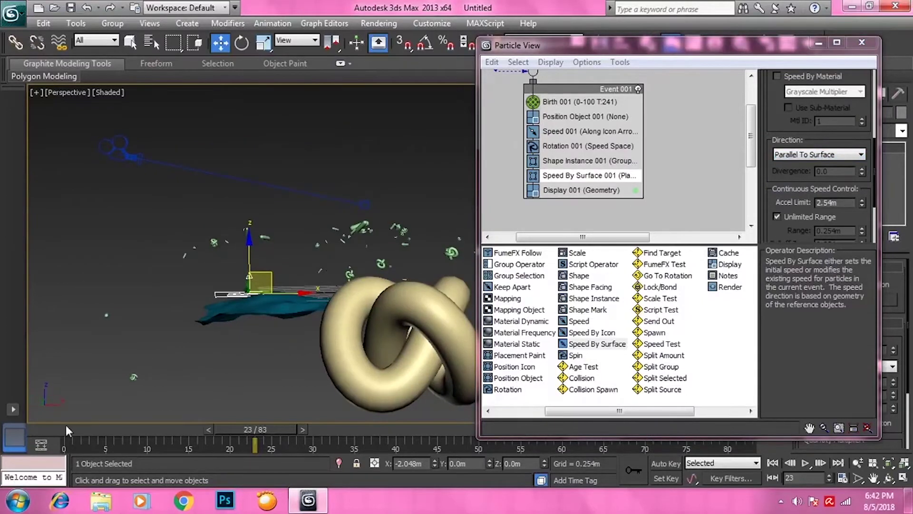
Scrub the animation to frame 81 and back to frame 0 to examine how the particles move around the plane
drag(234, 426, 724, 419)
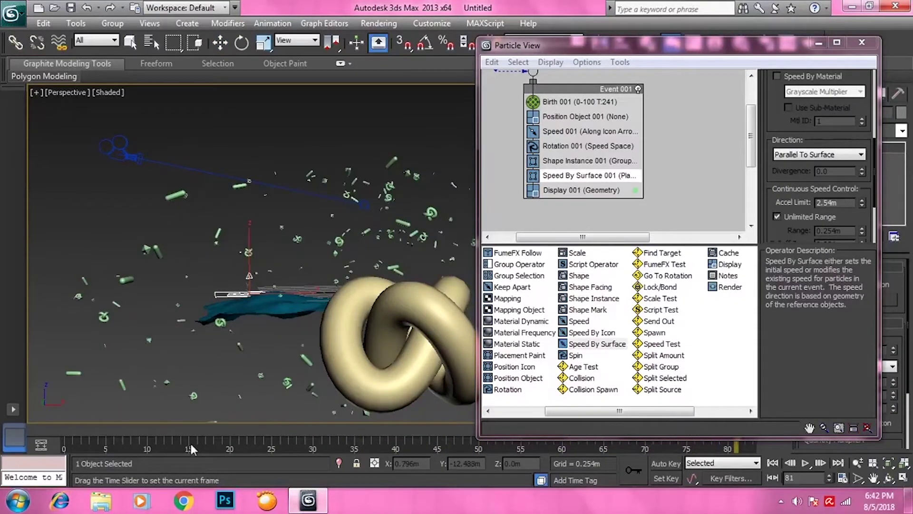
drag(102, 435, 45, 430)
key(w)
mouse_move(352, 204)
alt+middle_down()
mouse_move(365, 255)
mouse_move(362, 313)
mouse_move(391, 307)
mouse_move(379, 312)
alt+middle_up()
Replace the Position Object operator in Event 001 with a new one that emits from the wavy plane, and preview frame 4
click(362, 312)
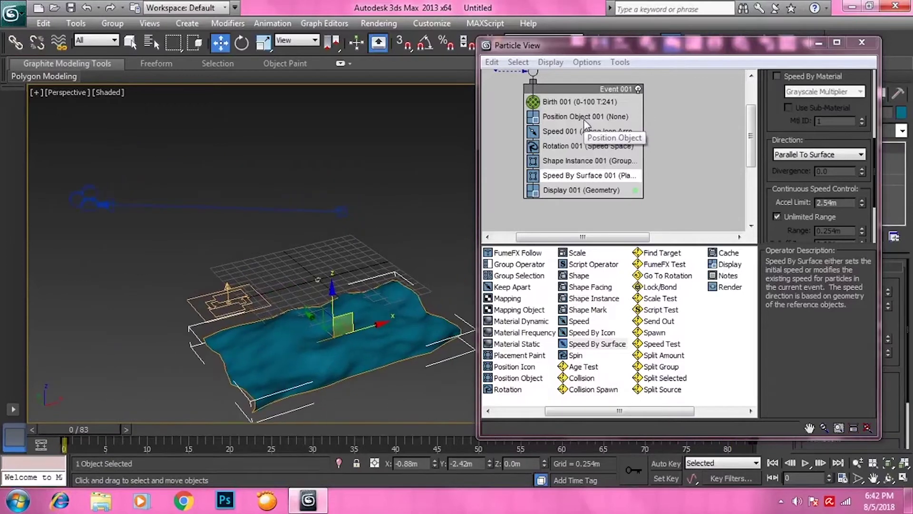
click(519, 378)
drag(520, 380, 579, 123)
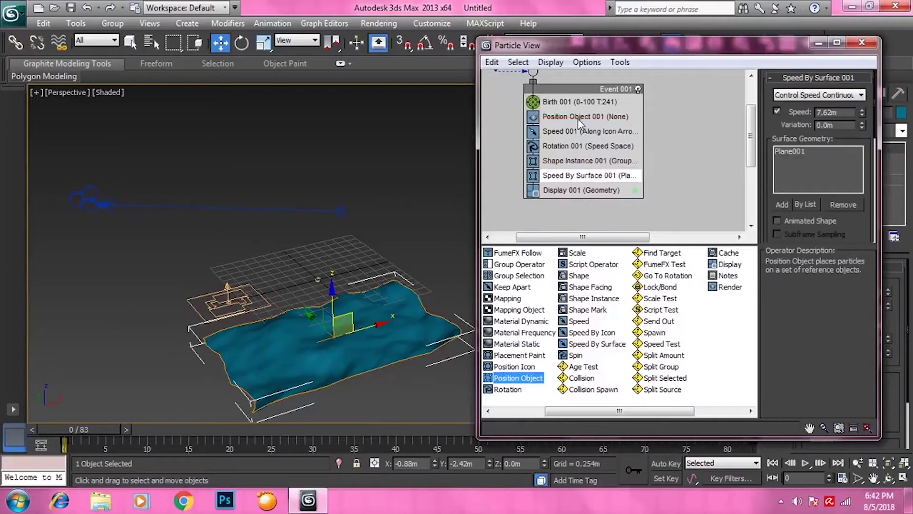
click(783, 215)
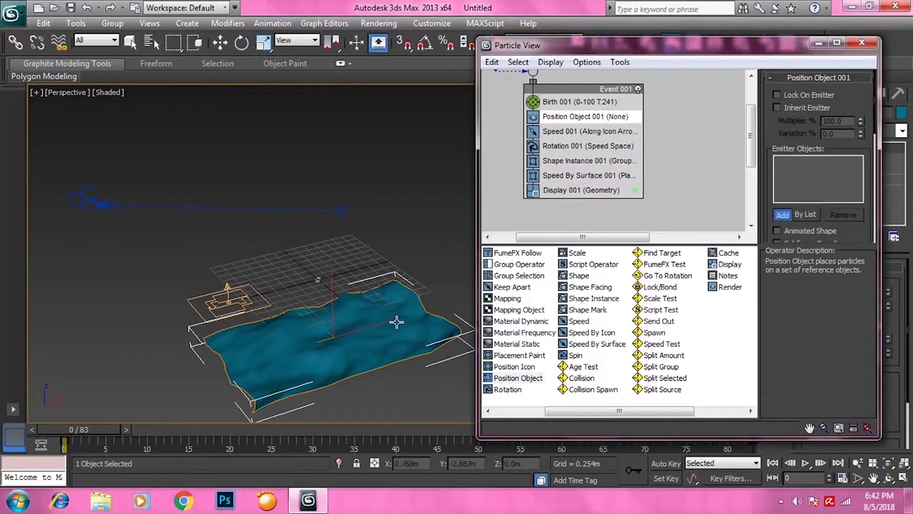
click(396, 324)
drag(66, 428, 109, 429)
key(w)
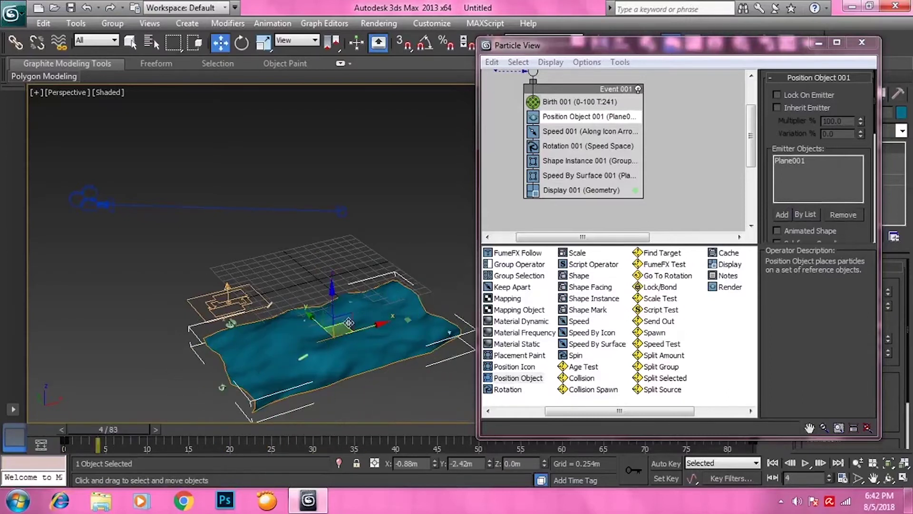
Delete the Speed By Surface and Position Object operators from Event 001 and remove the wavy plane from the scene
click(577, 175)
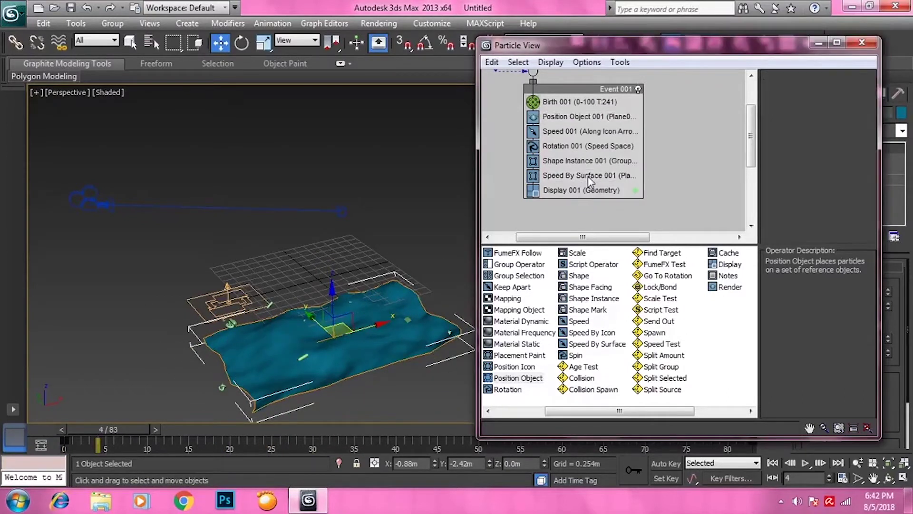
key(Delete)
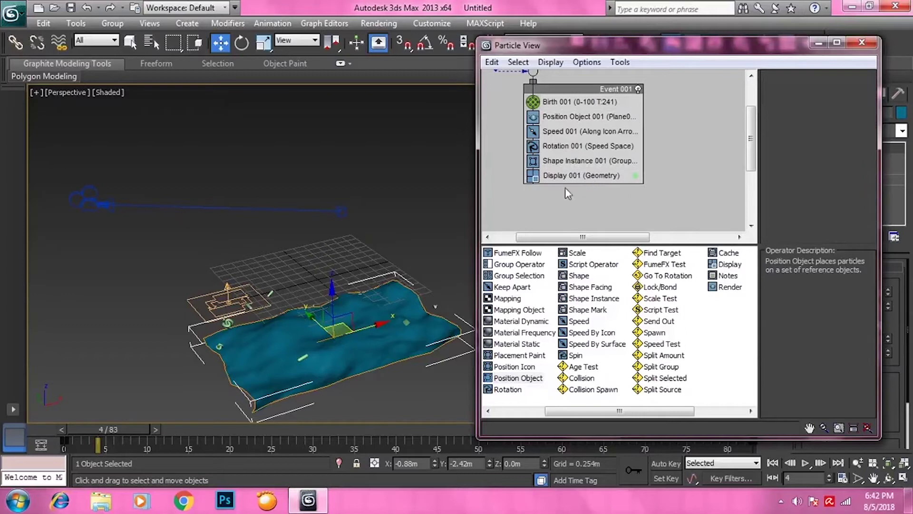
click(572, 356)
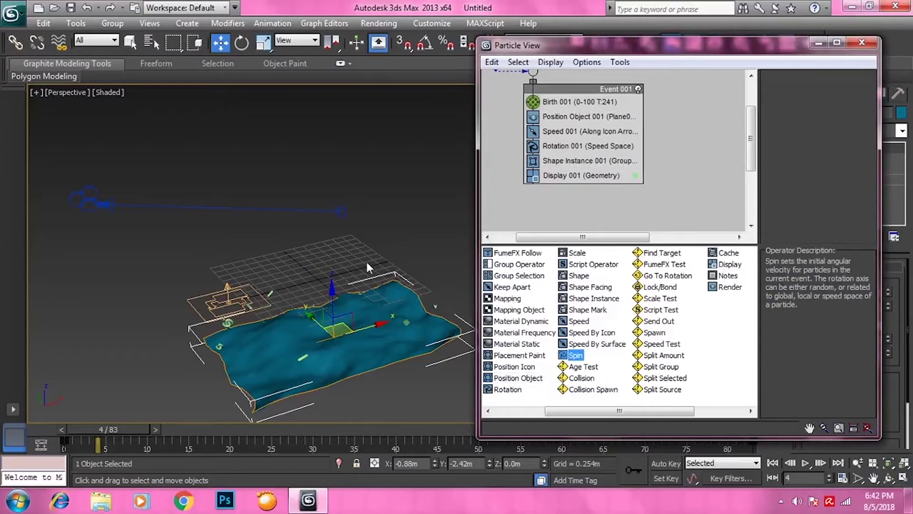
click(588, 118)
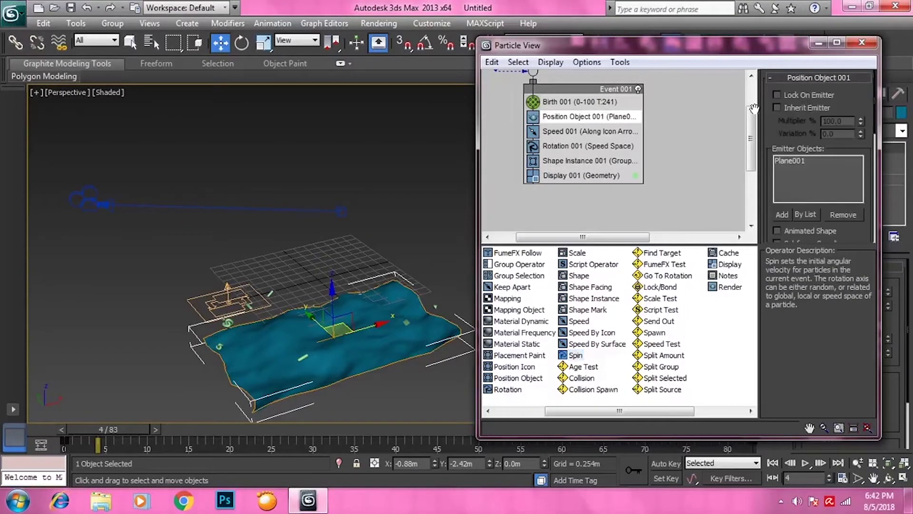
key(Delete)
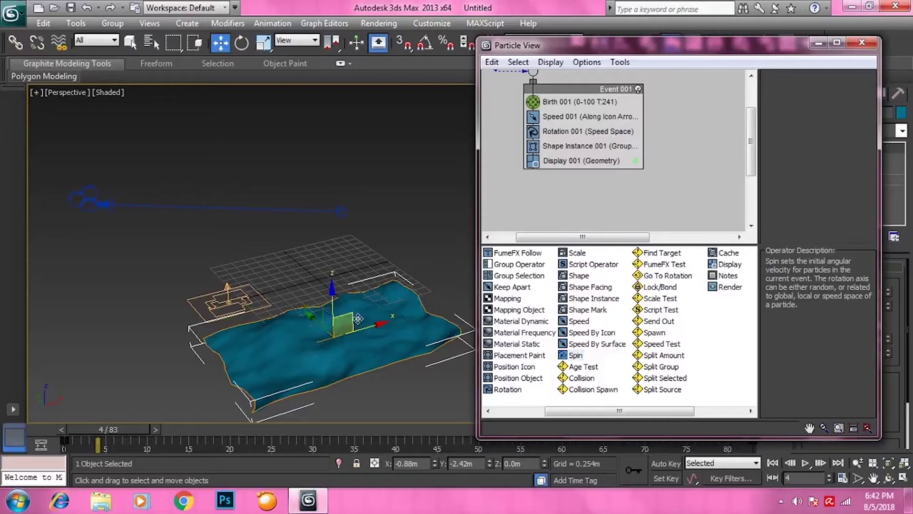
click(369, 327)
Move the PF Source emitter to X 0 at the centre of the grid
click(247, 305)
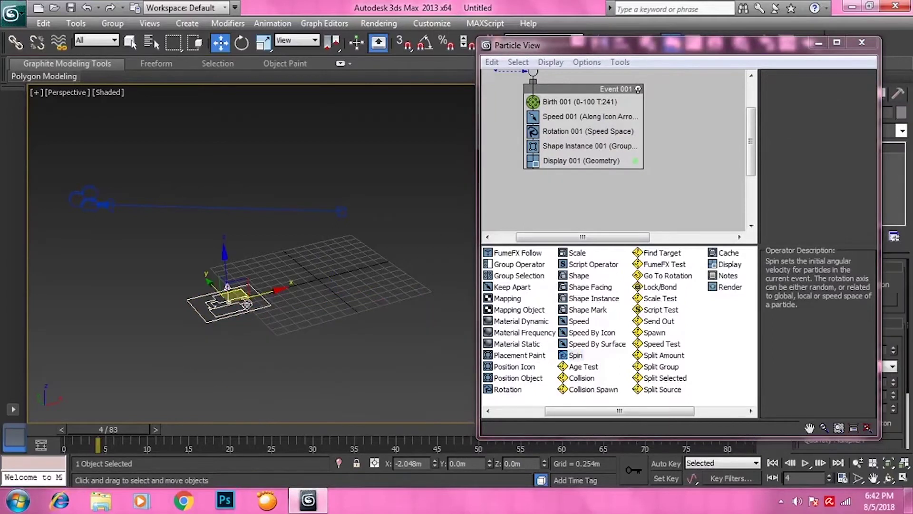
double_click(427, 462)
key(BackSpace)
text(0)
key(Return)
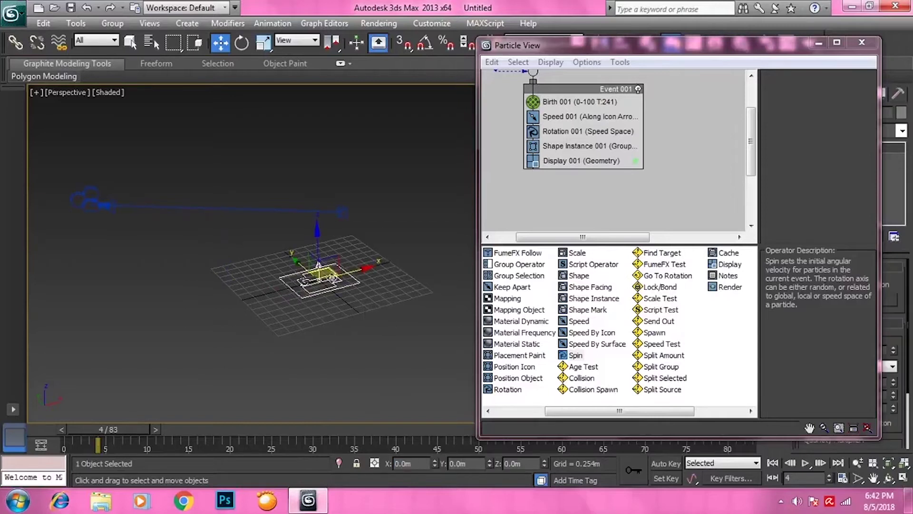
scroll(296, 235, up, 6)
scroll(293, 208, down, 6)
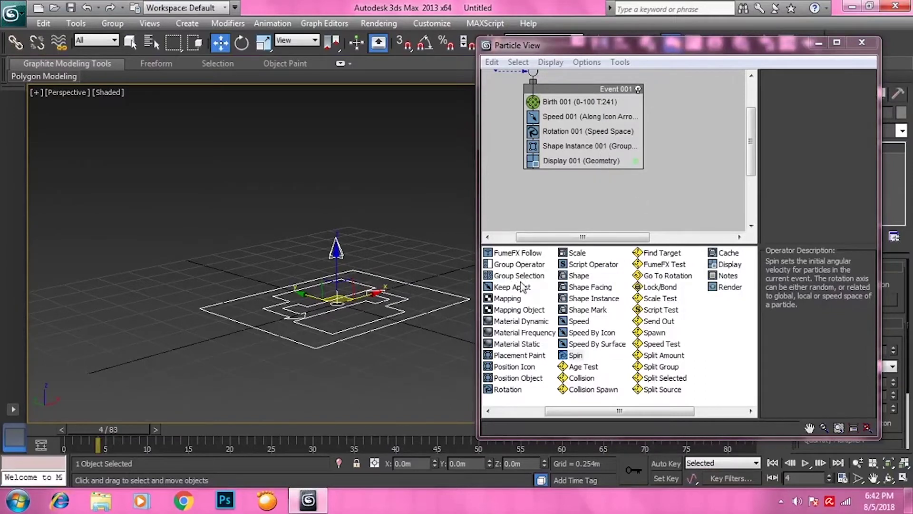
Insert a Position Object operator below Birth in Event 001 and preview the particles at frame 11
drag(521, 379, 589, 124)
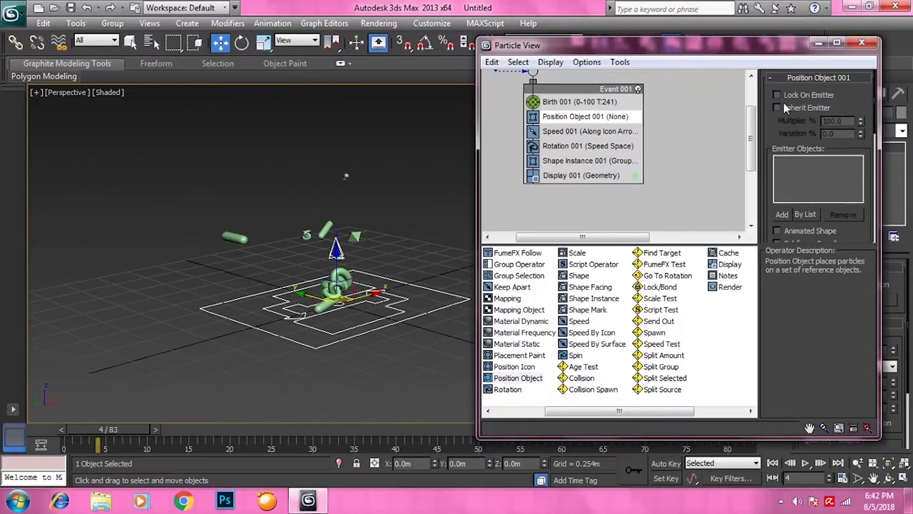
drag(89, 426, 165, 425)
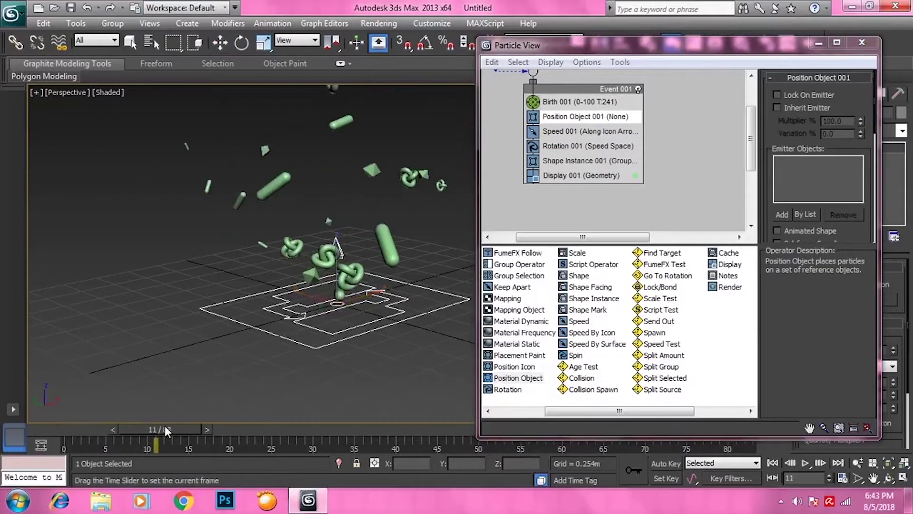
click(561, 146)
Replace Shape Instance with a Shape operator using 3D cubes of size 0.107 m, and preview frame 15
click(569, 161)
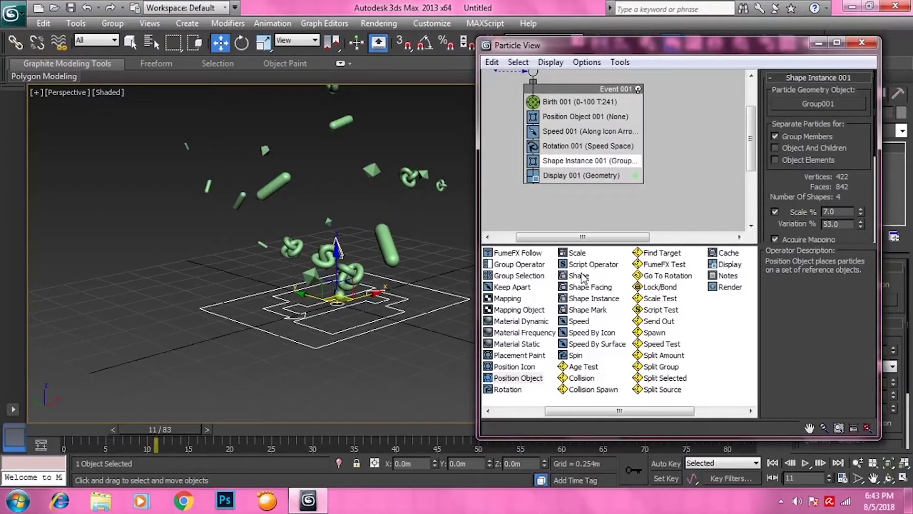
drag(580, 275, 586, 161)
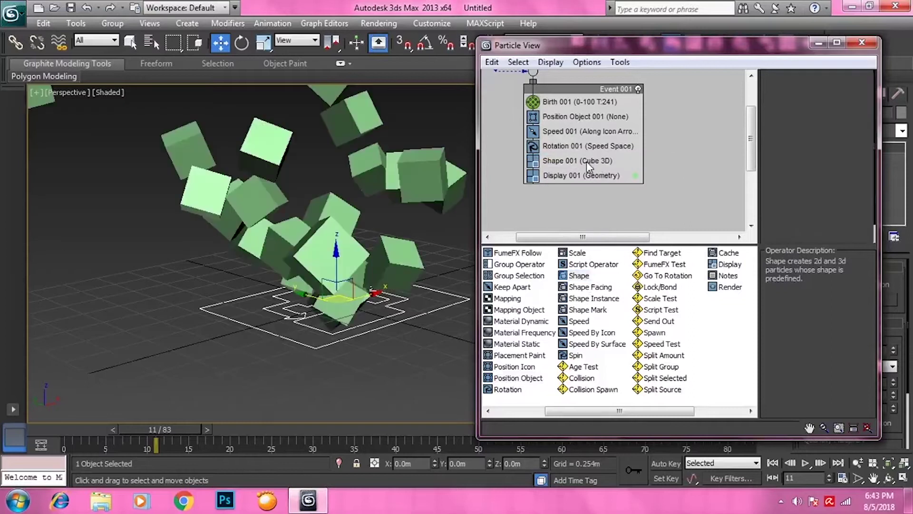
middle_drag(316, 280, 292, 312)
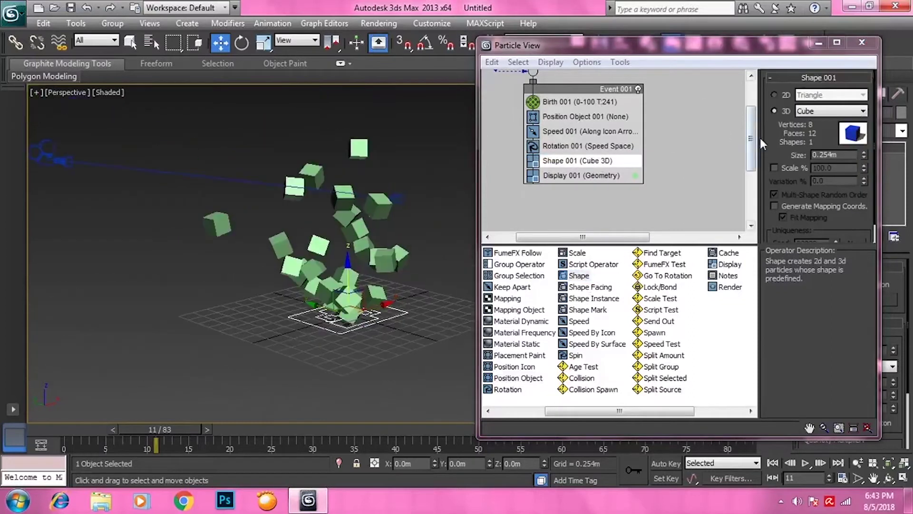
drag(864, 156, 866, 195)
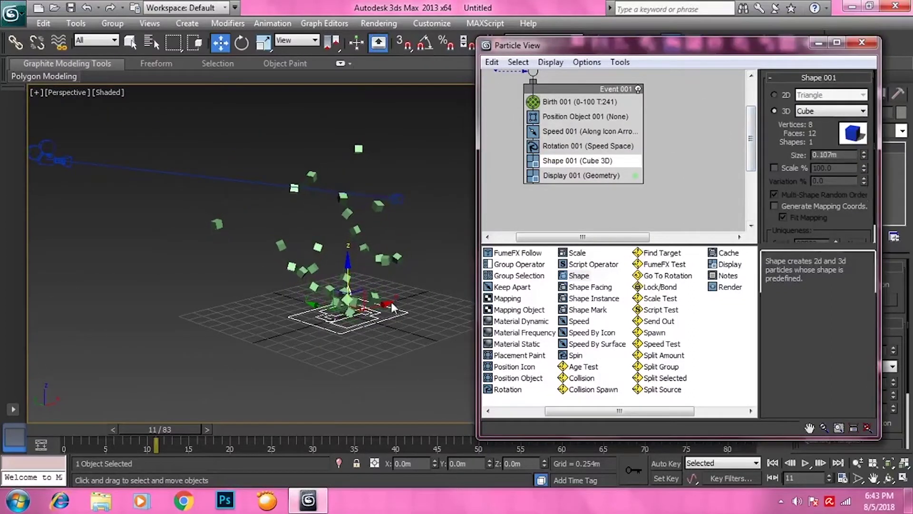
drag(153, 429, 190, 429)
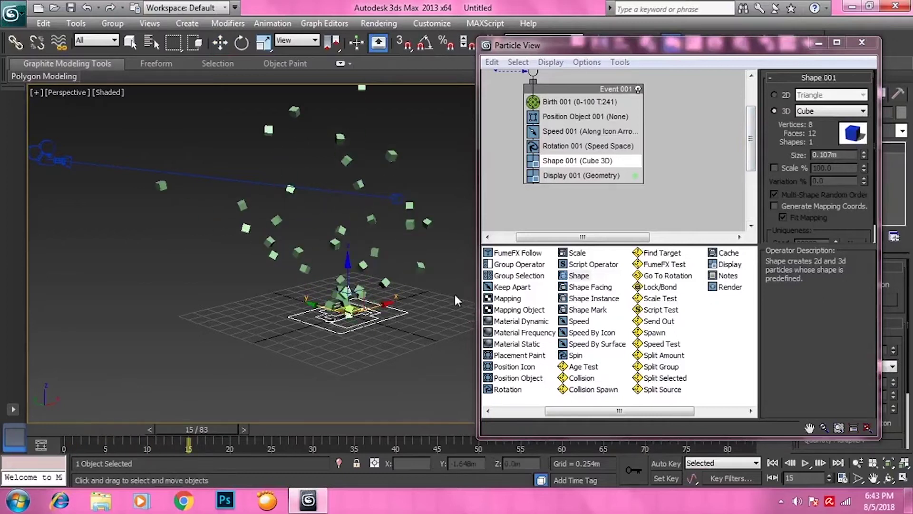
key(w)
Add a Spin operator between Shape and Display in Event 001 and open its parameters
click(575, 356)
drag(573, 359, 585, 180)
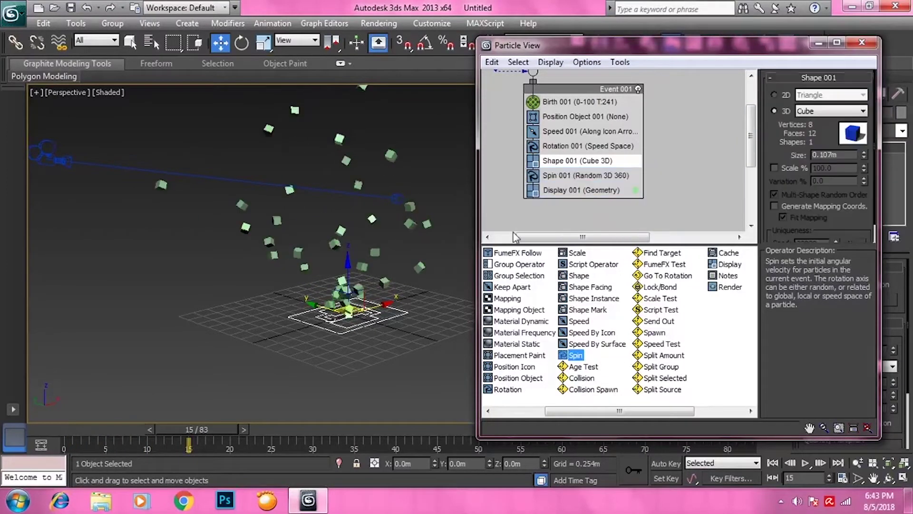
mouse_move(190, 429)
mouse_down()
mouse_move(86, 423)
mouse_move(210, 428)
mouse_move(130, 427)
mouse_move(201, 427)
mouse_up()
key(w)
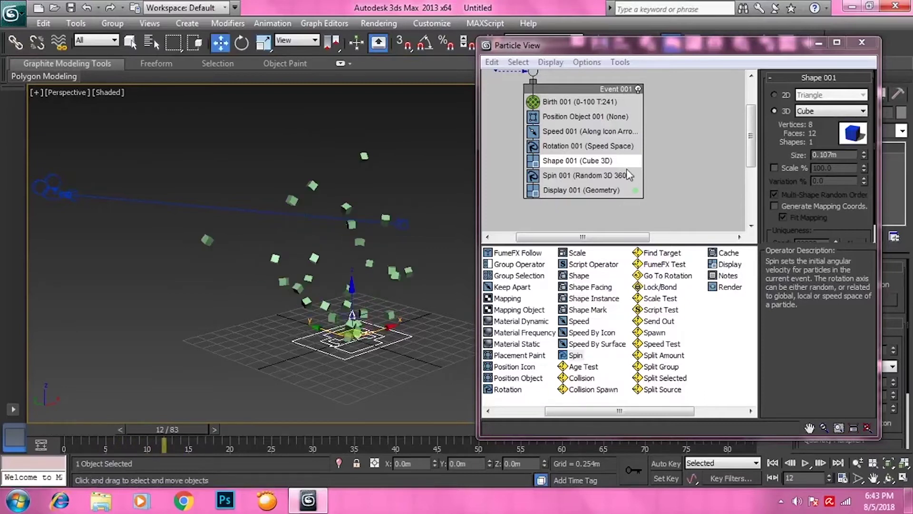
click(579, 178)
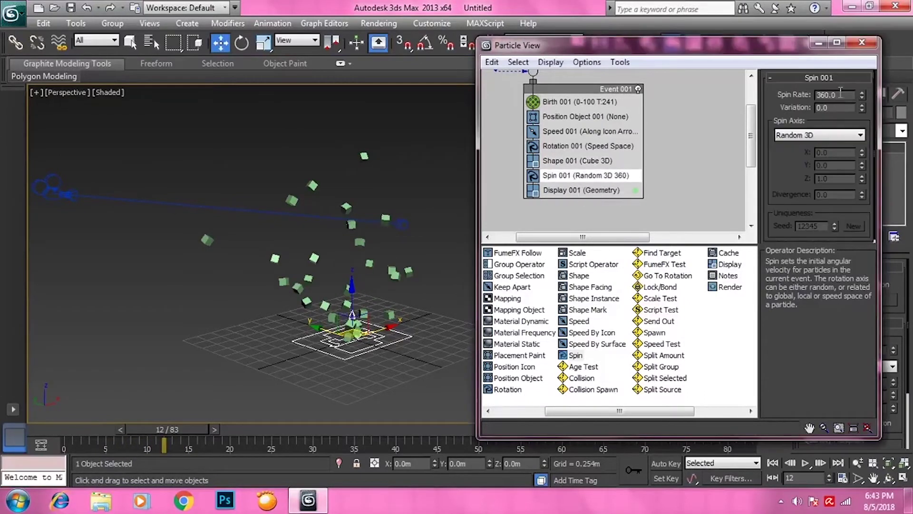
Set the Spin operator's spin rate to 720 and return the animation to frame 0
drag(841, 93, 626, 113)
text(720)
key(Return)
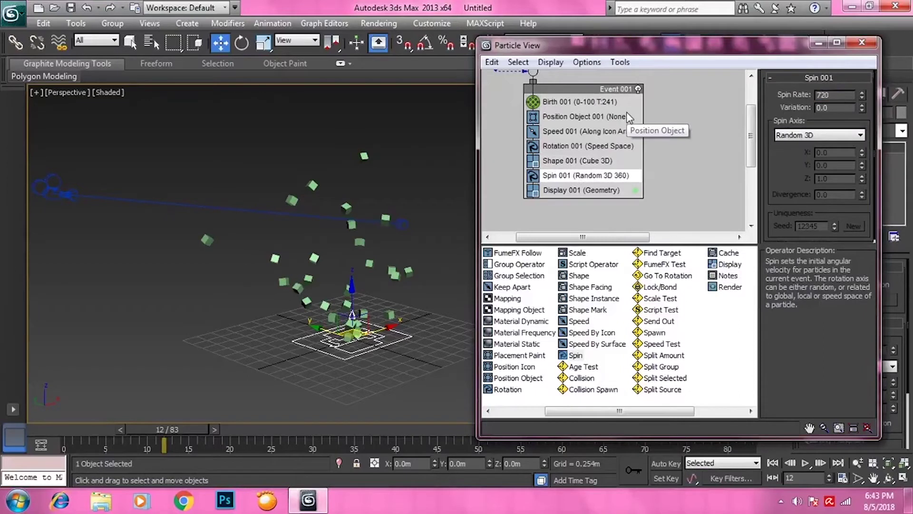
mouse_move(75, 426)
mouse_down()
mouse_move(337, 447)
mouse_move(353, 446)
mouse_move(93, 435)
mouse_move(460, 438)
mouse_move(64, 439)
mouse_up()
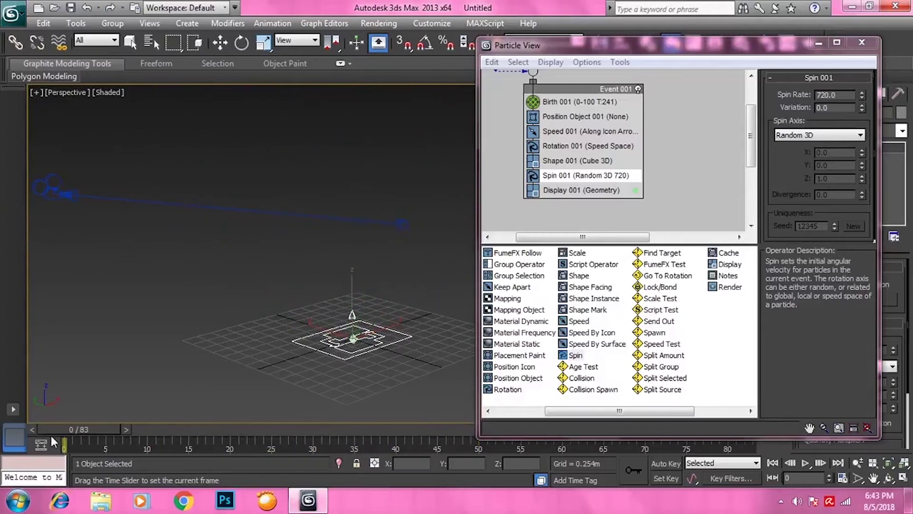
key(w)
click(275, 349)
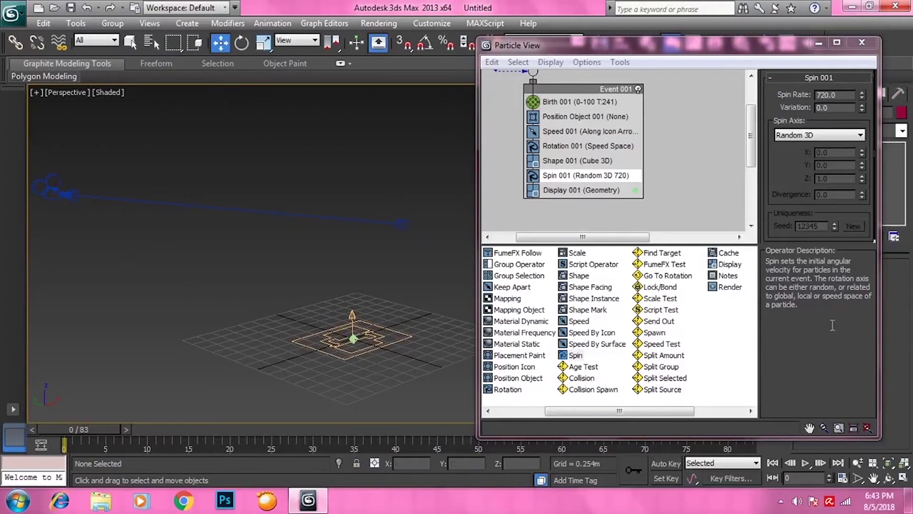
click(584, 367)
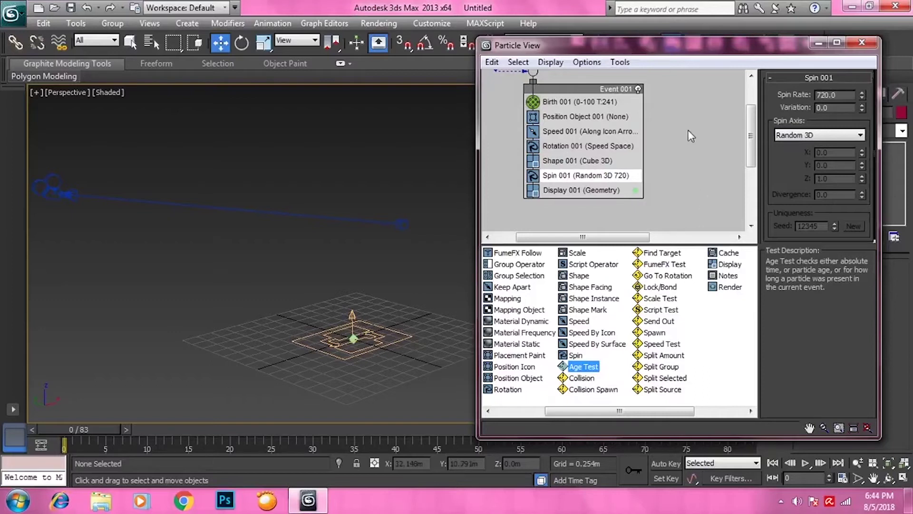
drag(581, 411, 512, 413)
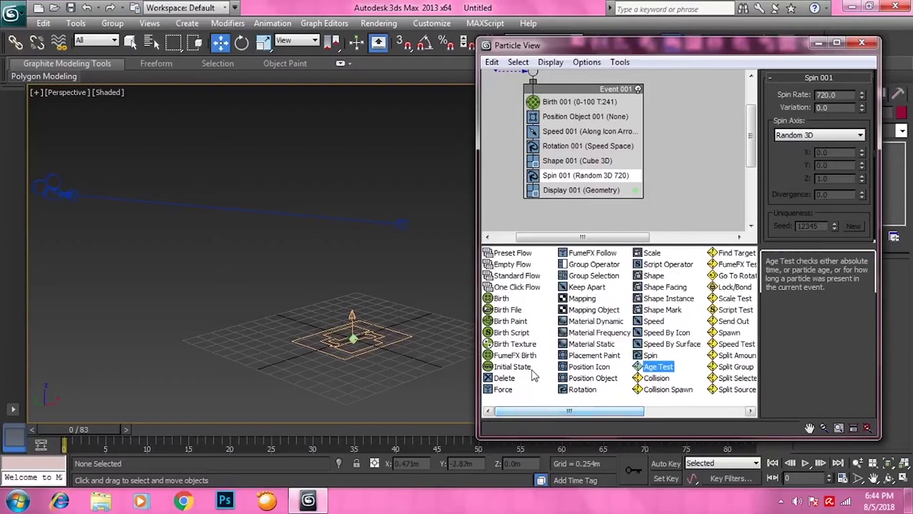
click(520, 276)
click(518, 291)
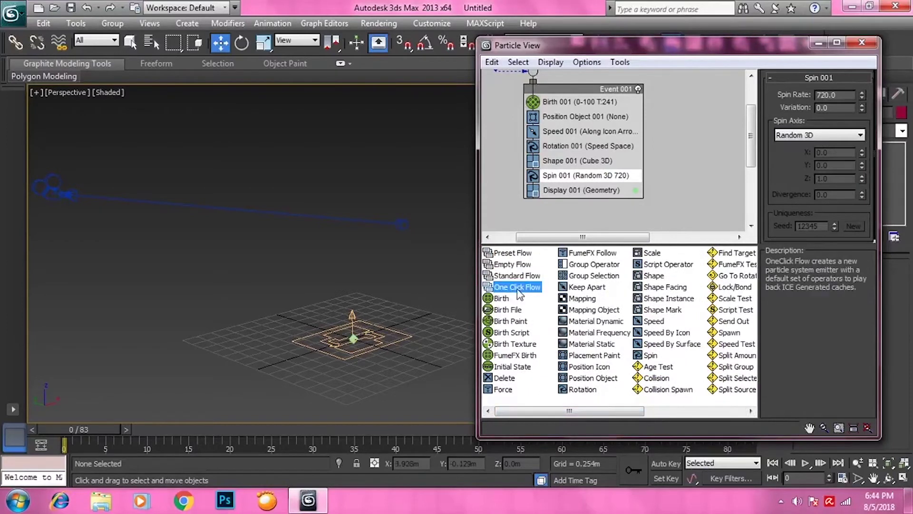
click(512, 265)
drag(512, 264, 698, 150)
middle_drag(670, 144, 609, 115)
click(654, 124)
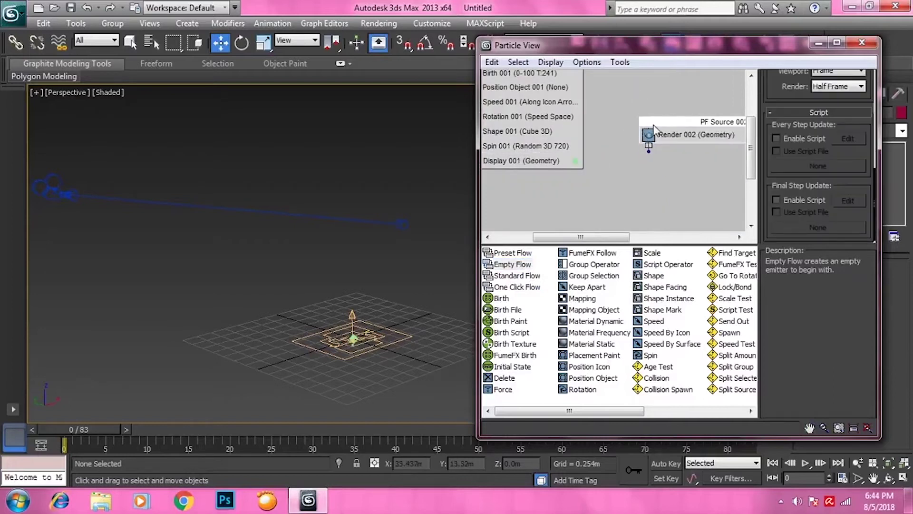
key(Delete)
Duplicate Event 001 with all its operators and place the copy below the original event
middle_drag(659, 166, 736, 240)
click(607, 135)
middle_drag(683, 147, 674, 122)
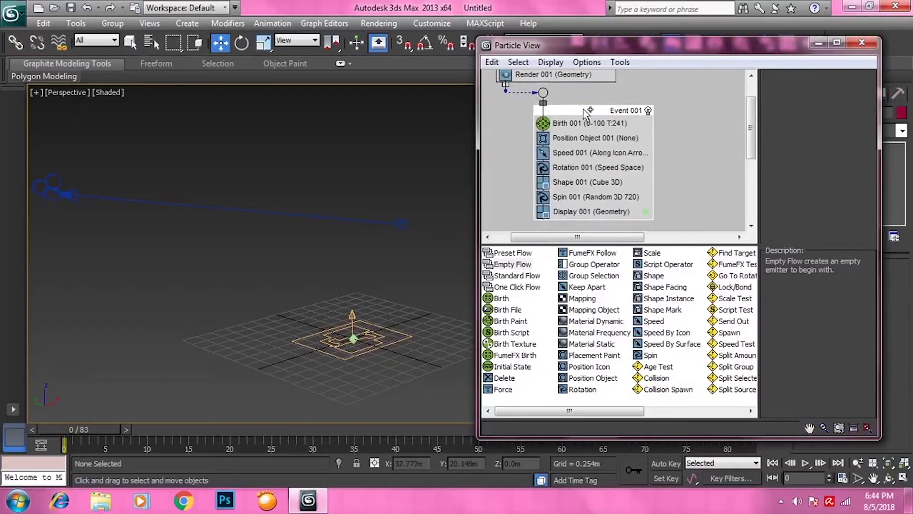
mouse_move(583, 108)
shift+mouse_down()
mouse_move(746, 127)
mouse_move(749, 143)
mouse_move(726, 156)
mouse_move(689, 220)
shift+mouse_up()
click(639, 284)
middle_drag(699, 166, 705, 120)
mouse_move(702, 173)
mouse_down()
mouse_move(565, 210)
mouse_move(558, 204)
mouse_up()
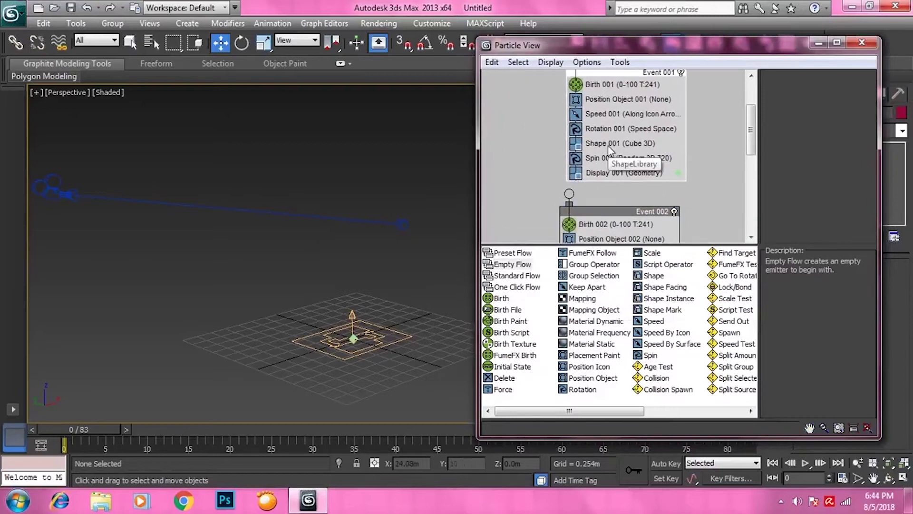
middle_drag(611, 146, 608, 176)
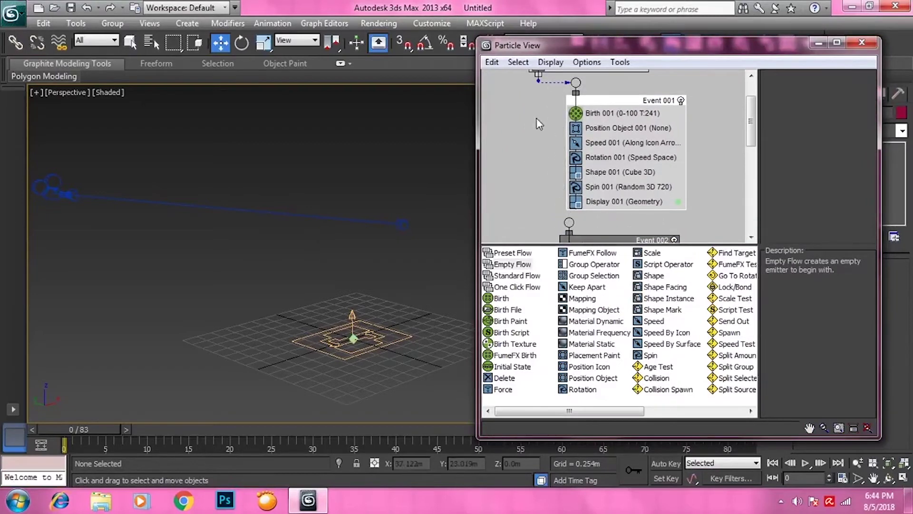
scroll(644, 153, down, 3)
drag(568, 204, 546, 219)
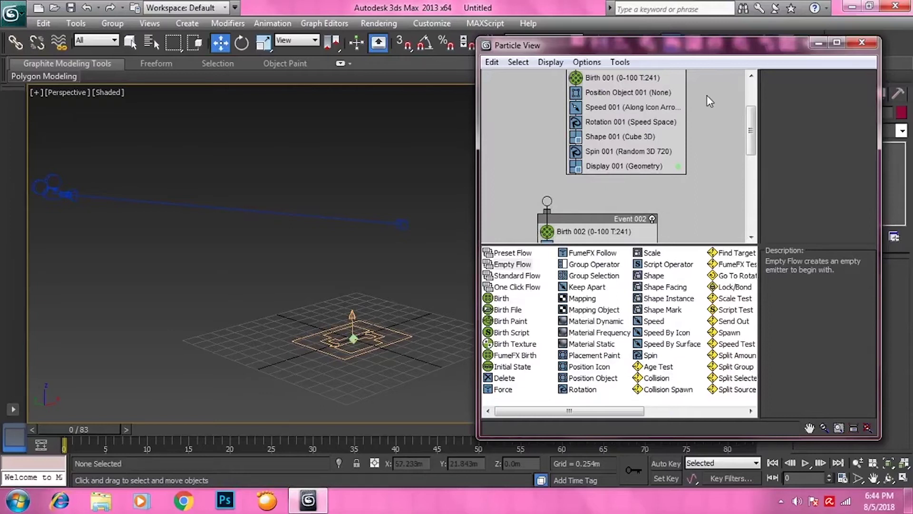
scroll(707, 96, down, 3)
scroll(701, 102, up, 3)
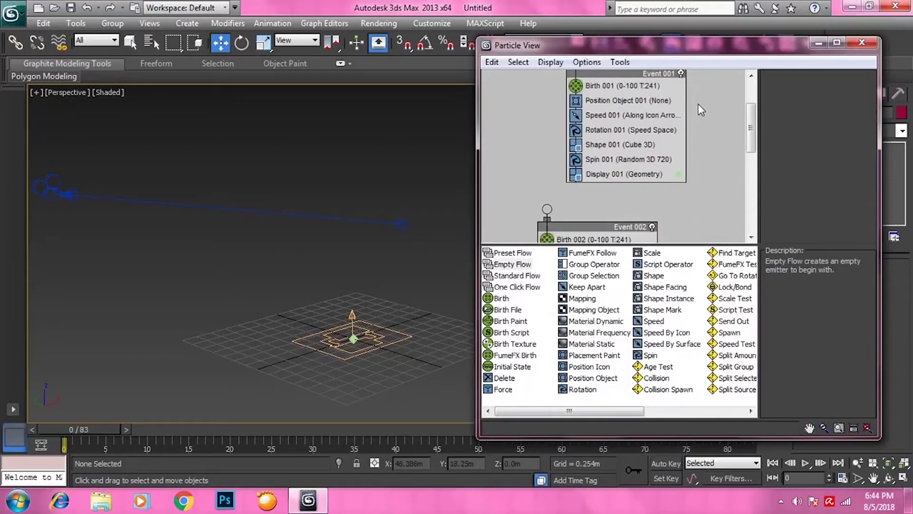
scroll(698, 105, up, 3)
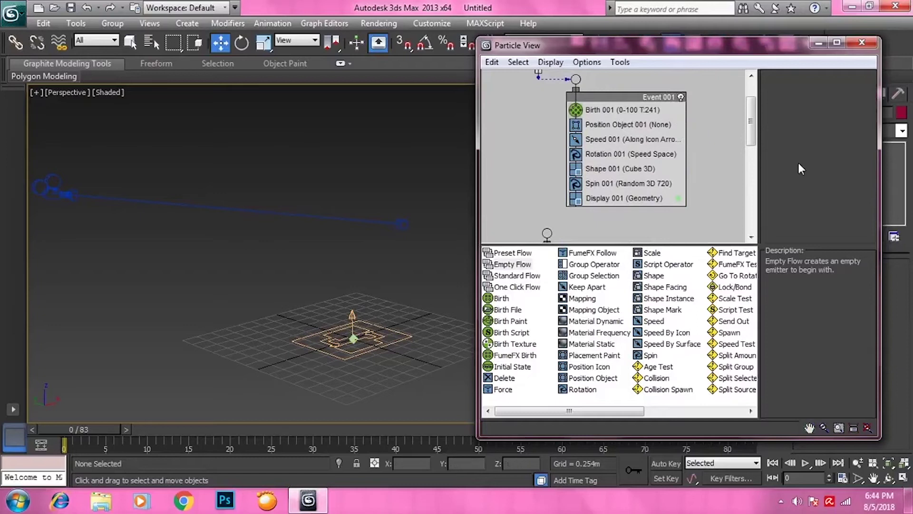
scroll(704, 113, up, 1)
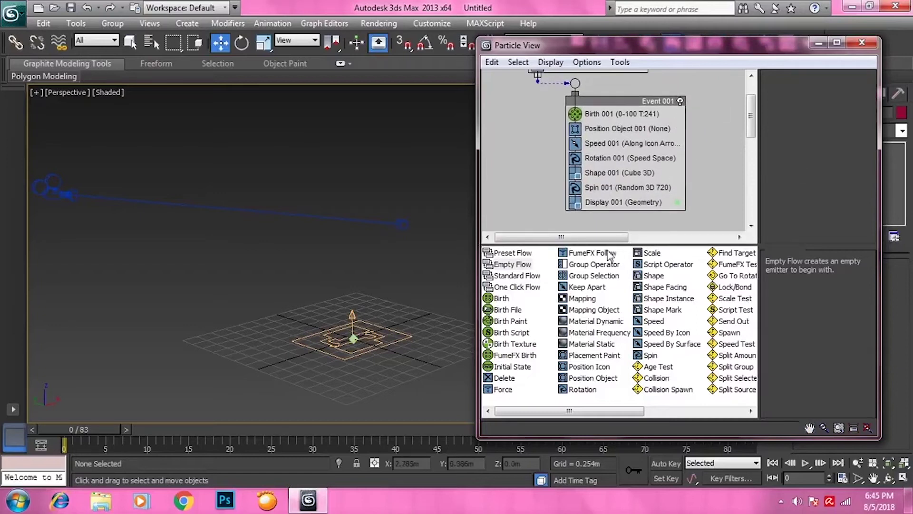
click(659, 367)
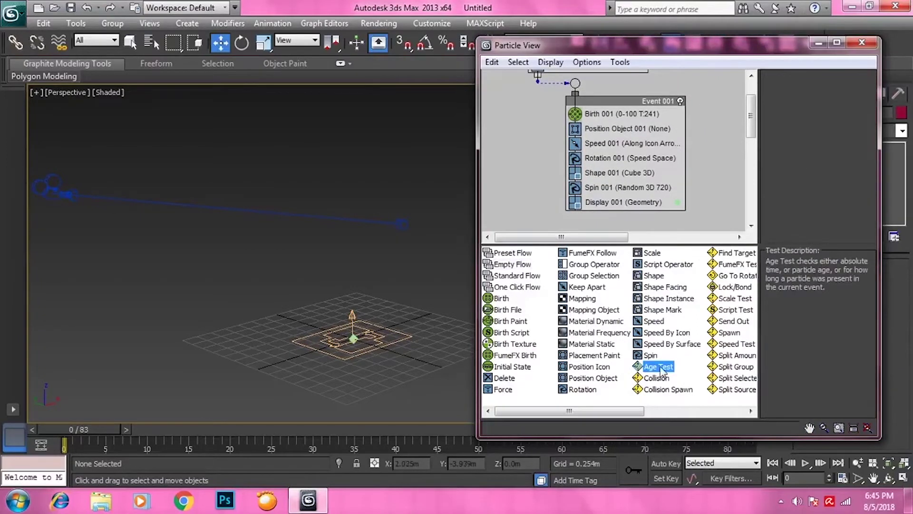
scroll(701, 191, up, 1)
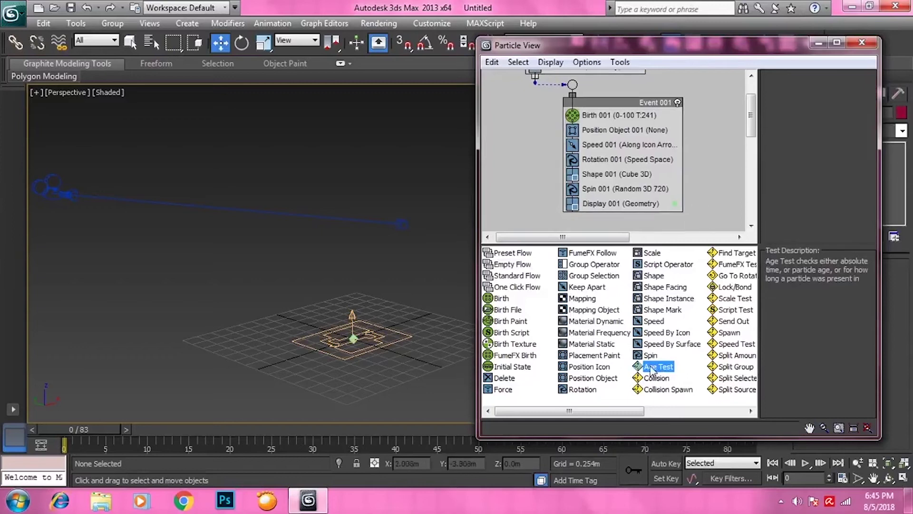
drag(652, 369, 626, 213)
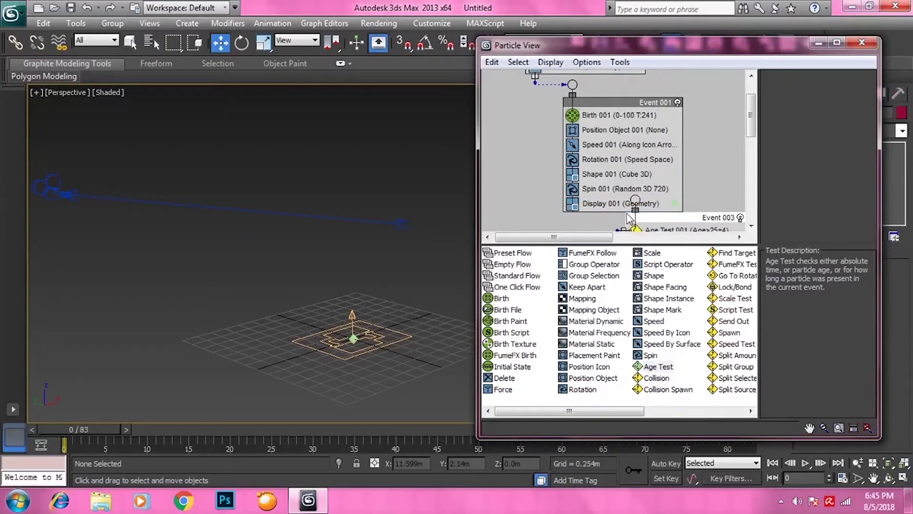
click(667, 219)
key(Delete)
Add an Age Test below Display at the end of Event 001 and open its parameters
drag(658, 366, 621, 209)
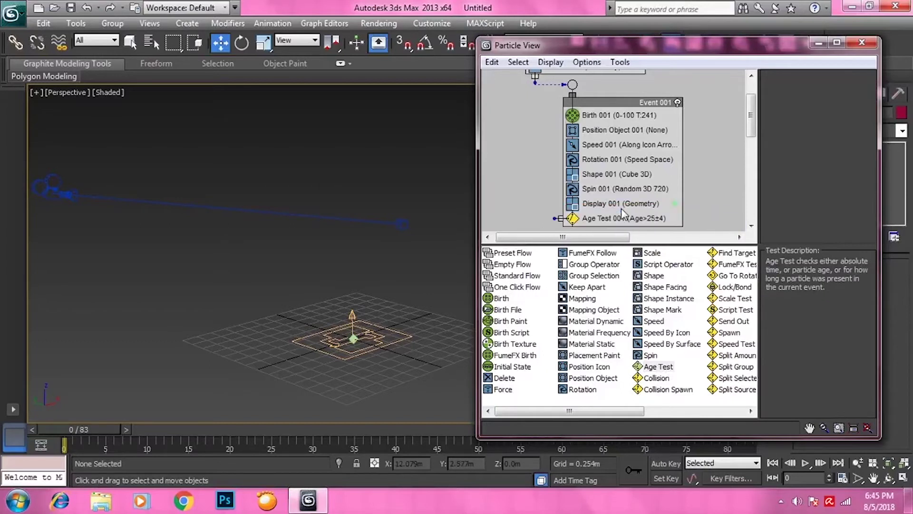
scroll(618, 190, down, 3)
click(611, 168)
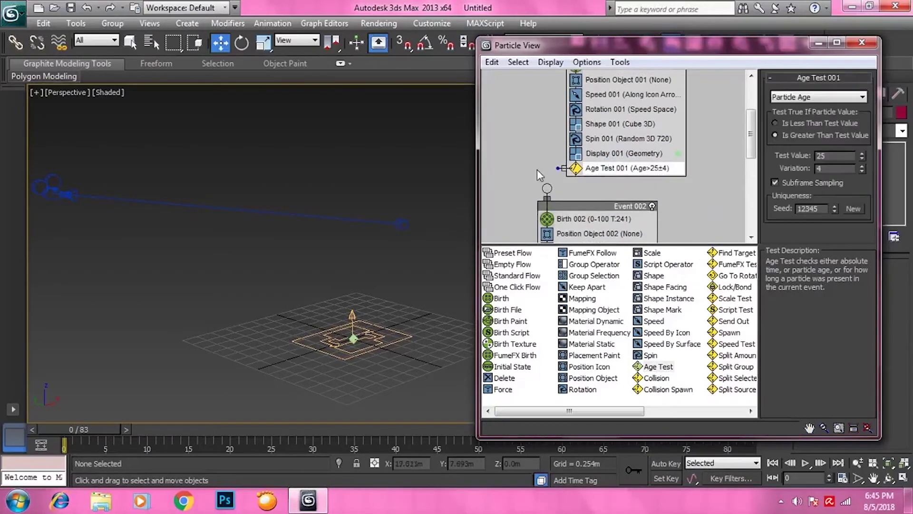
scroll(552, 157, up, 1)
Try the Absolute Age and Event Age types in the Age Test and return it to Particle Age
click(816, 97)
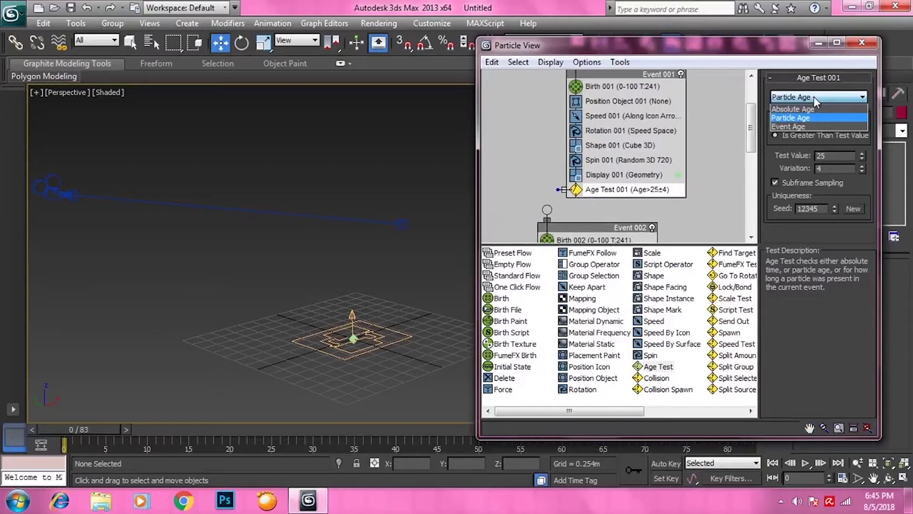
click(814, 96)
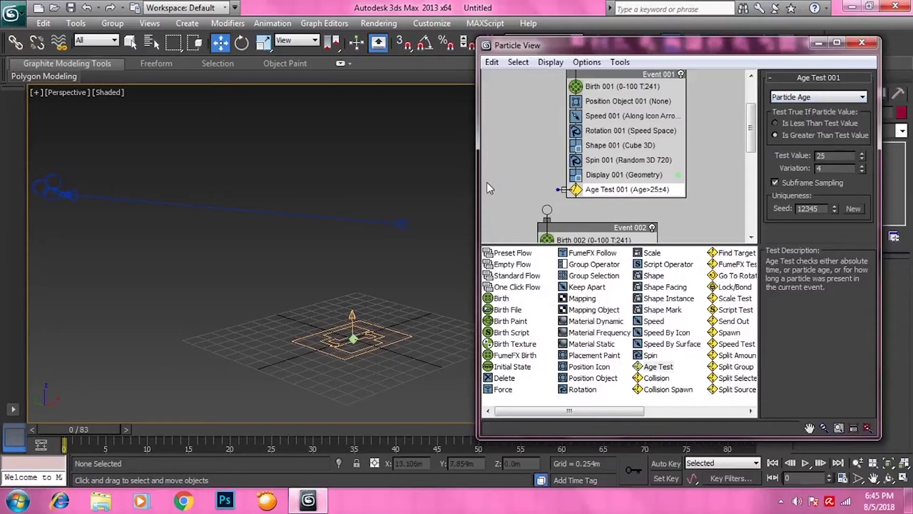
click(815, 96)
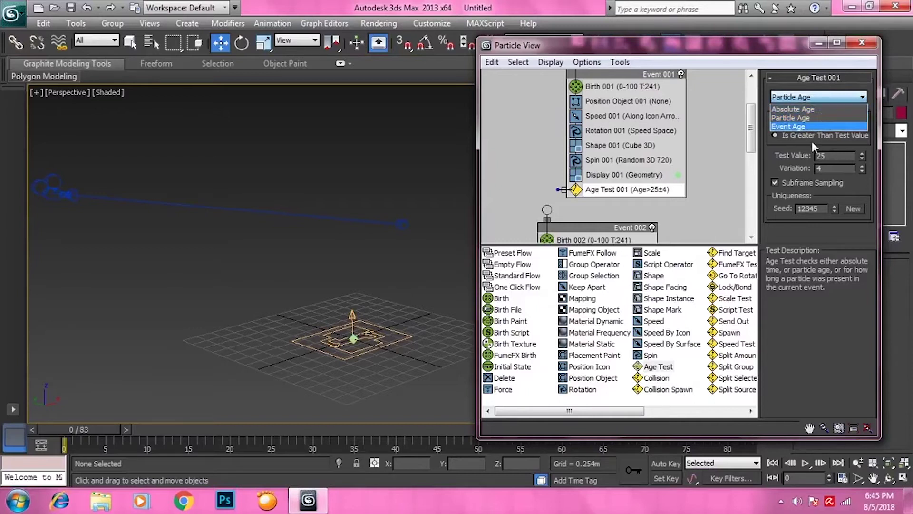
click(821, 112)
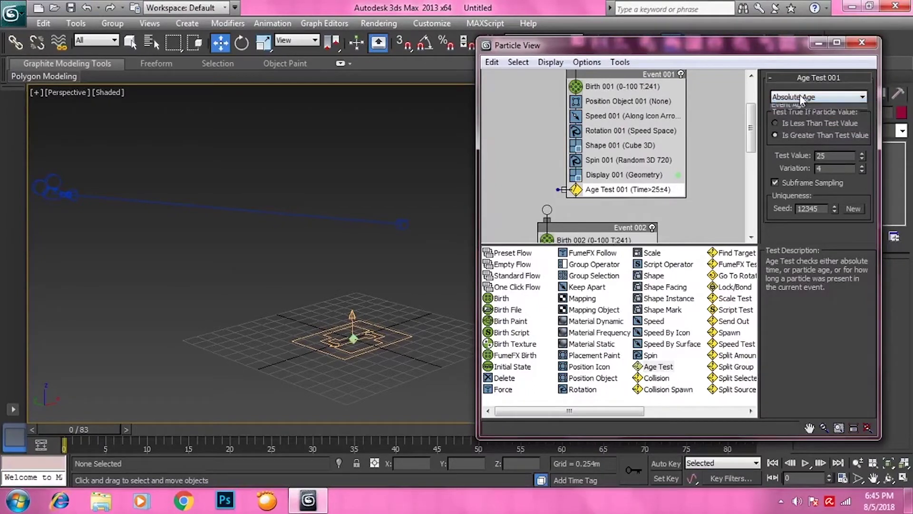
click(809, 96)
click(800, 117)
click(799, 96)
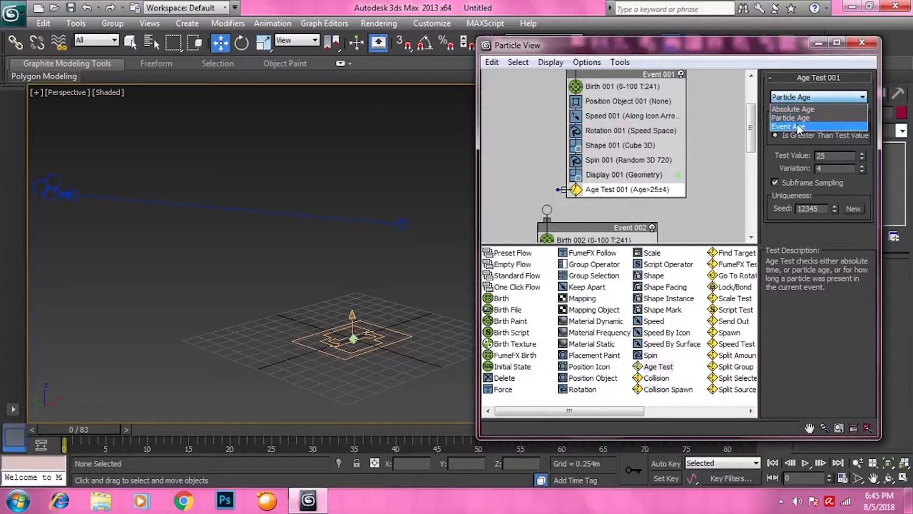
click(797, 125)
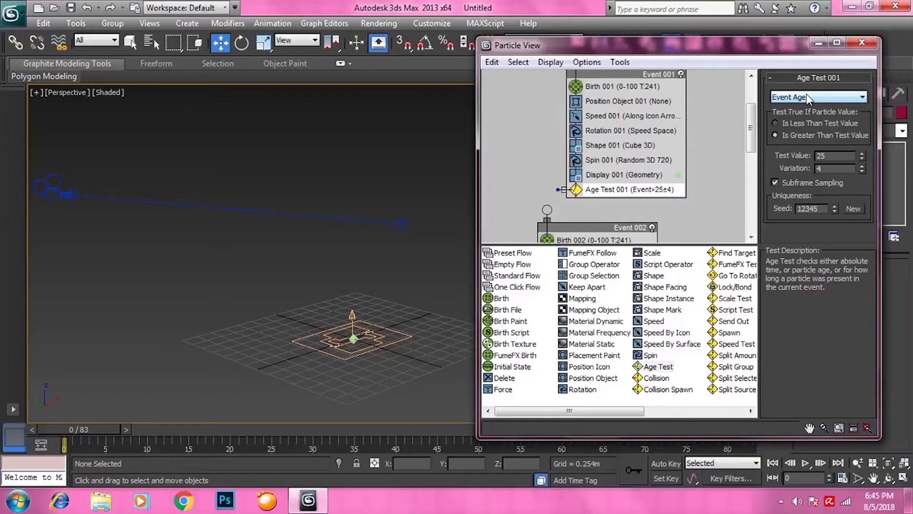
click(807, 96)
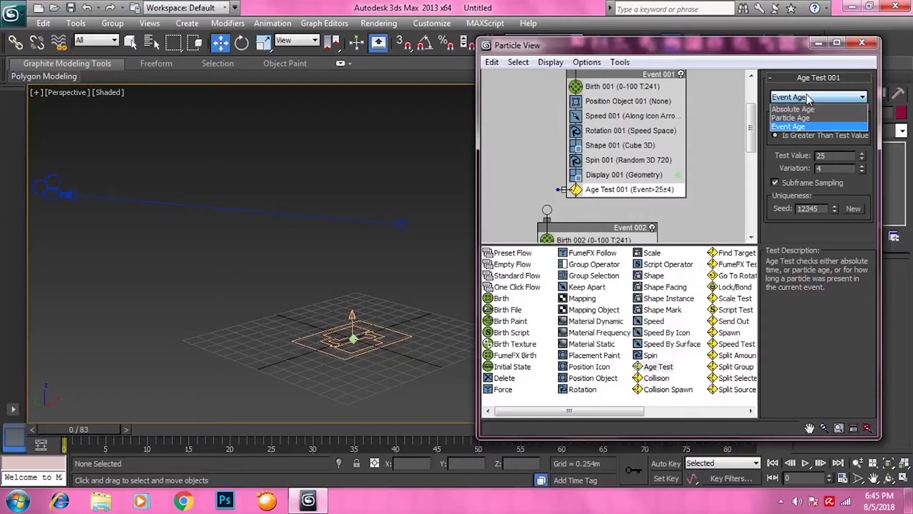
click(792, 121)
Set the Age Test value to 20 with variation 0, testing true if the particle value is less than it
drag(704, 46, 715, 34)
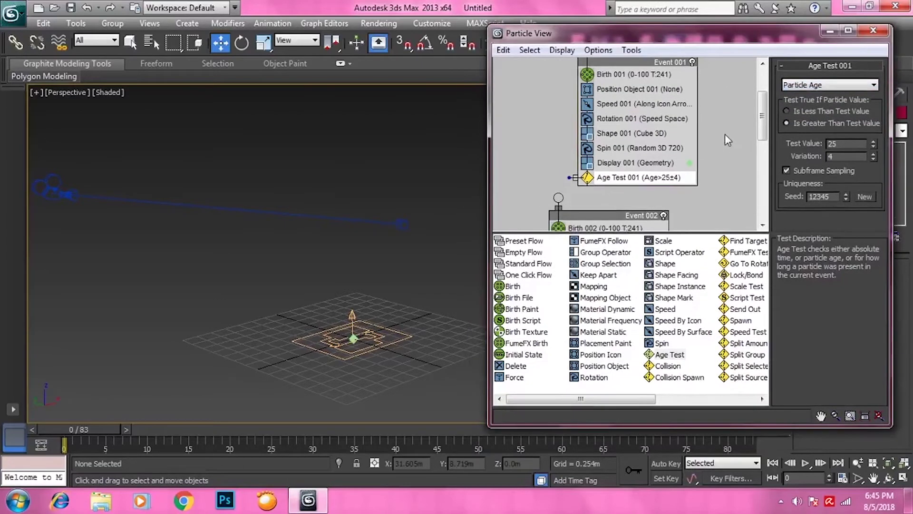
double_click(837, 144)
text(20)
double_click(832, 156)
text(0)
key(Return)
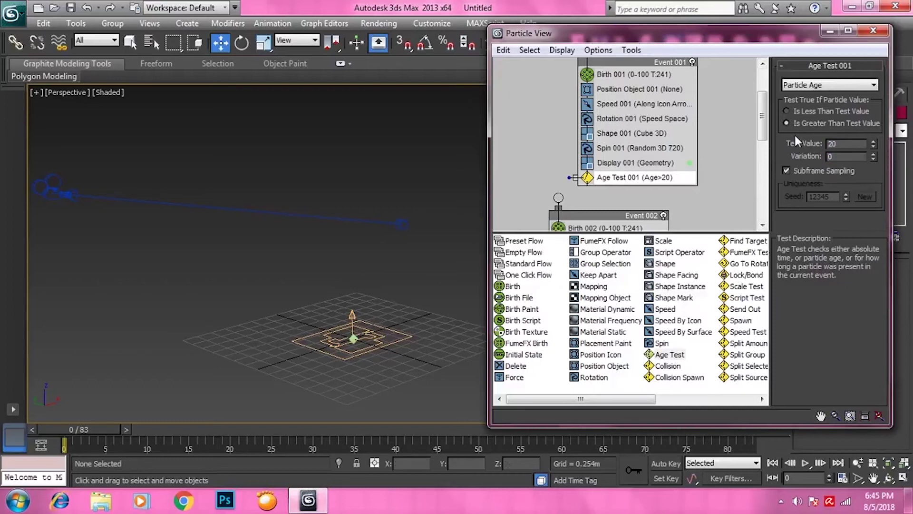
click(804, 109)
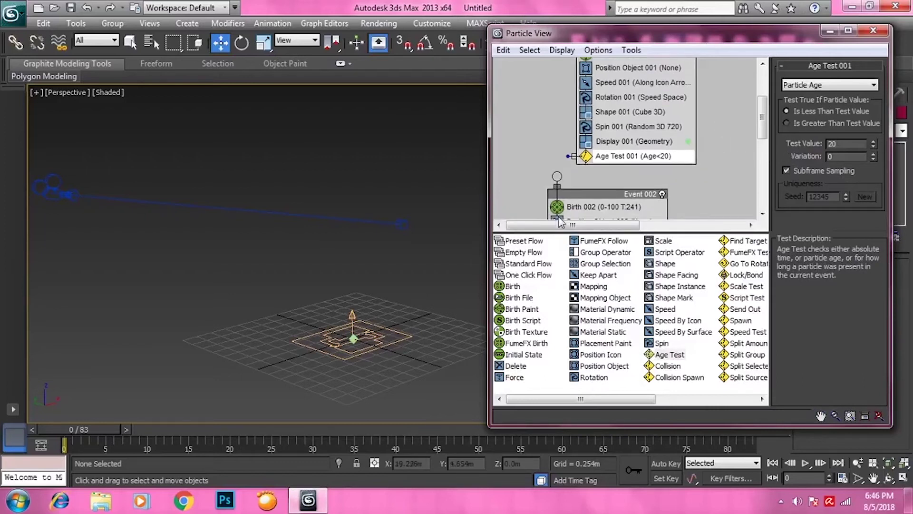
Preview the particles at frame 28 and delete the group of coloured primitives beside the emitter
scroll(713, 144, down, 1)
drag(94, 429, 132, 433)
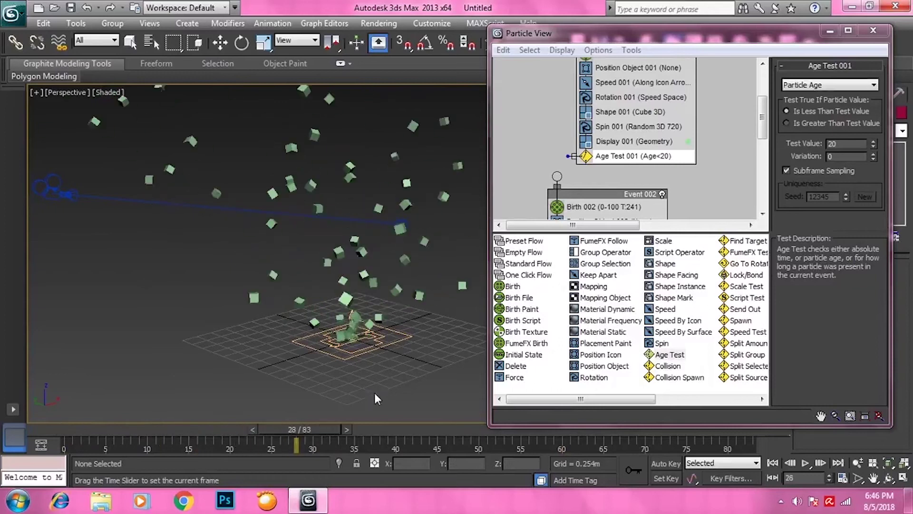
key(w)
scroll(351, 297, down, 3)
middle_drag(346, 293, 249, 258)
scroll(249, 259, down, 3)
click(375, 349)
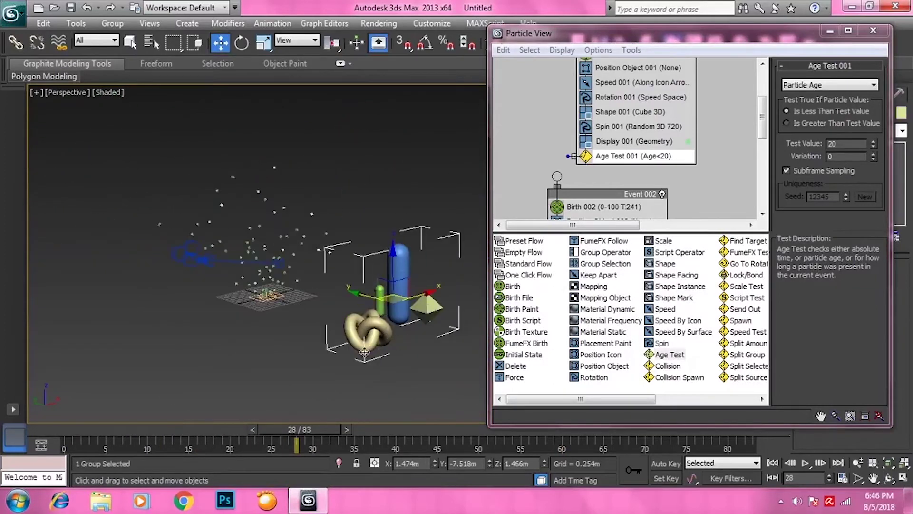
key(Delete)
scroll(269, 257, up, 2)
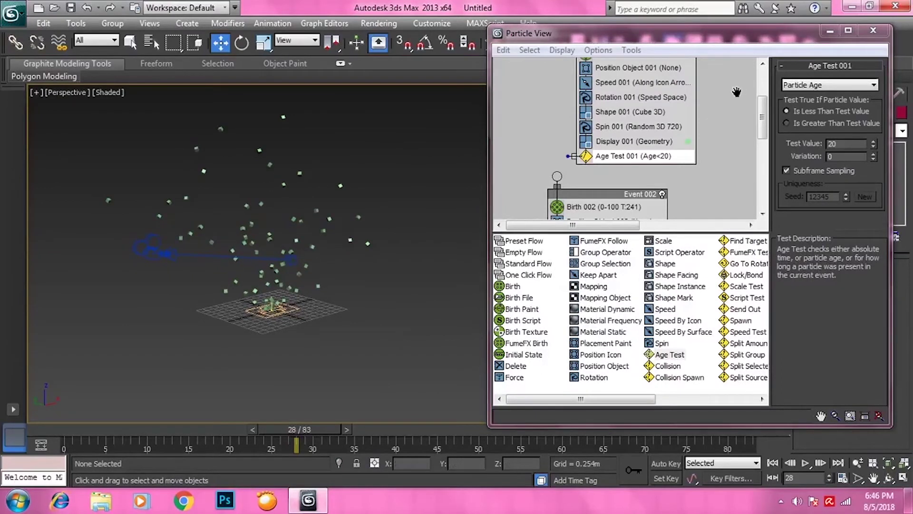
Preview the particles at frame 35 and examine the operators in Event 002
middle_drag(738, 92, 739, 115)
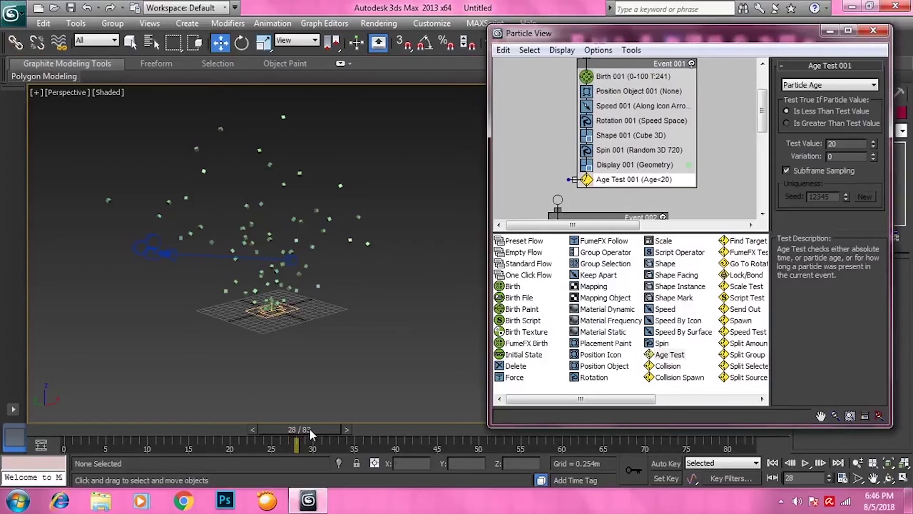
drag(309, 429, 371, 433)
middle_drag(727, 166, 728, 102)
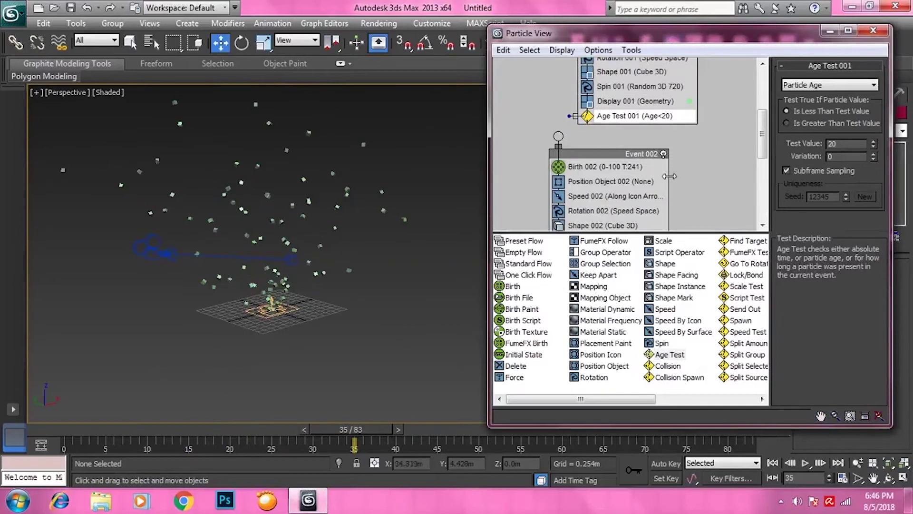
middle_drag(669, 176, 668, 152)
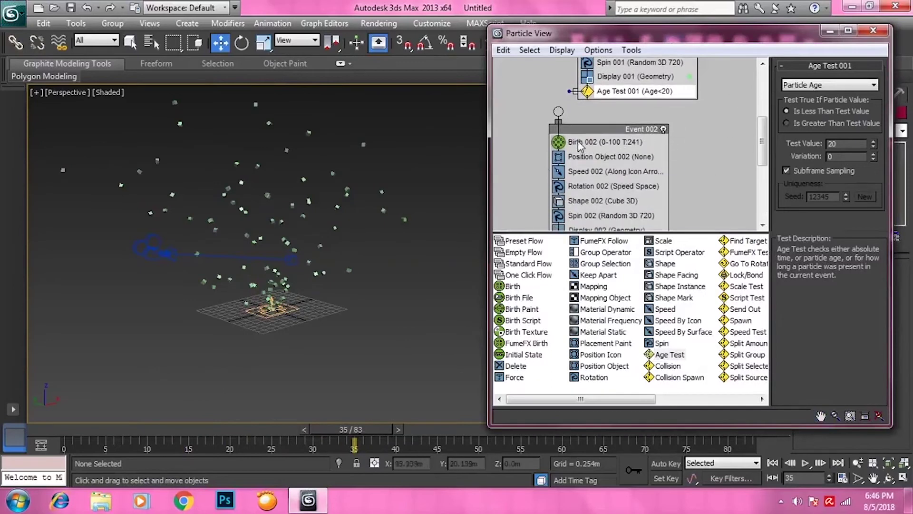
Create a Gravity space warp on the ground beside the particle emitter
middle_drag(588, 187, 588, 150)
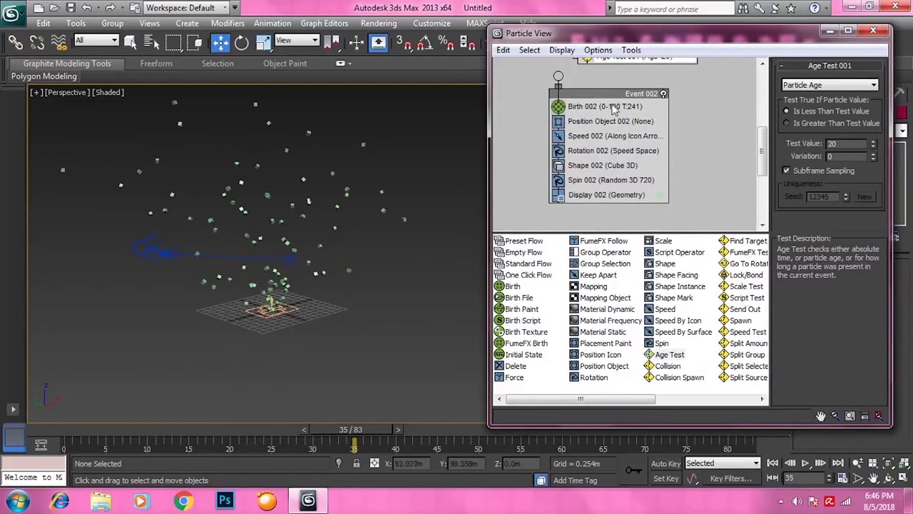
middle_drag(613, 109, 605, 149)
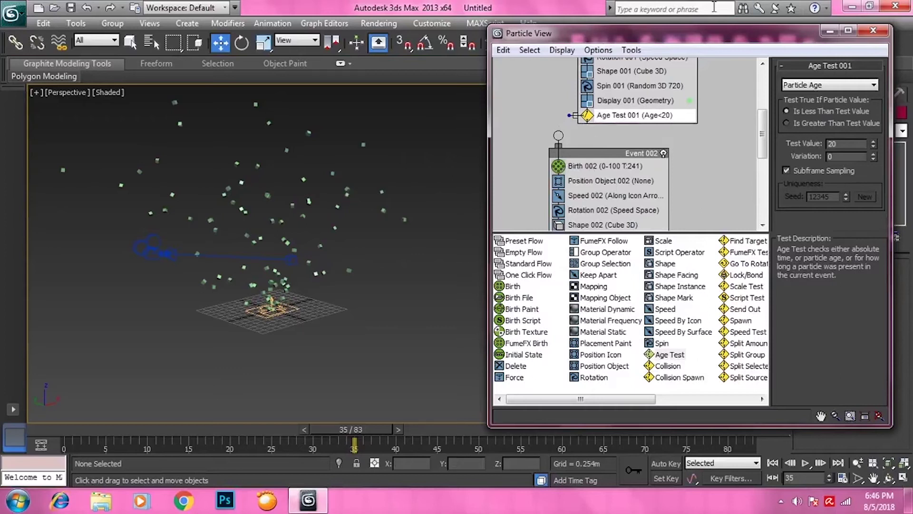
middle_drag(685, 141, 683, 115)
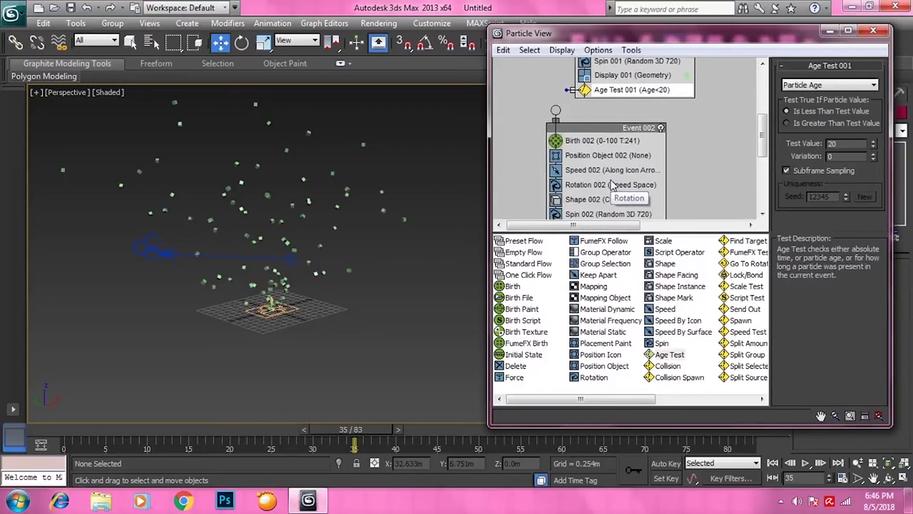
drag(792, 36, 645, 49)
click(800, 94)
click(886, 117)
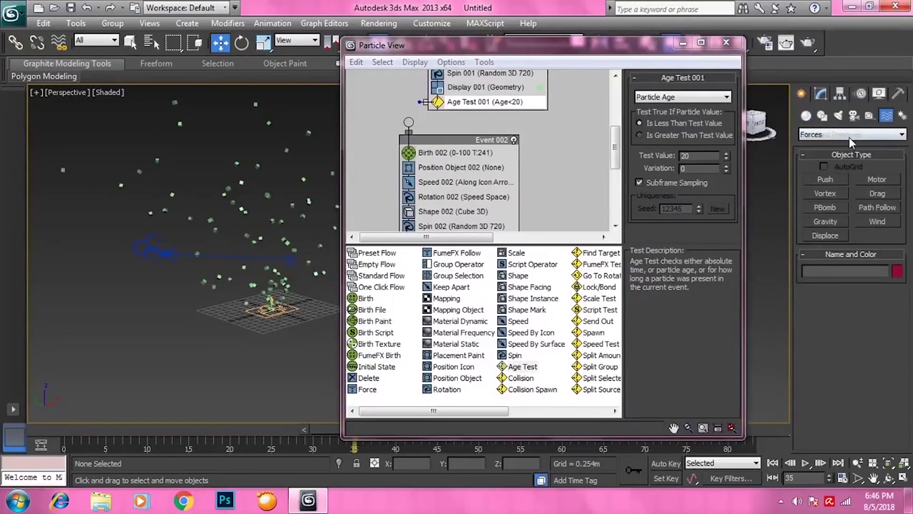
click(826, 222)
drag(226, 367, 267, 375)
right_click(267, 375)
Add a Force operator above Display 002 in Event 002 and assign Gravity001 as its space warp
scroll(516, 211, down, 2)
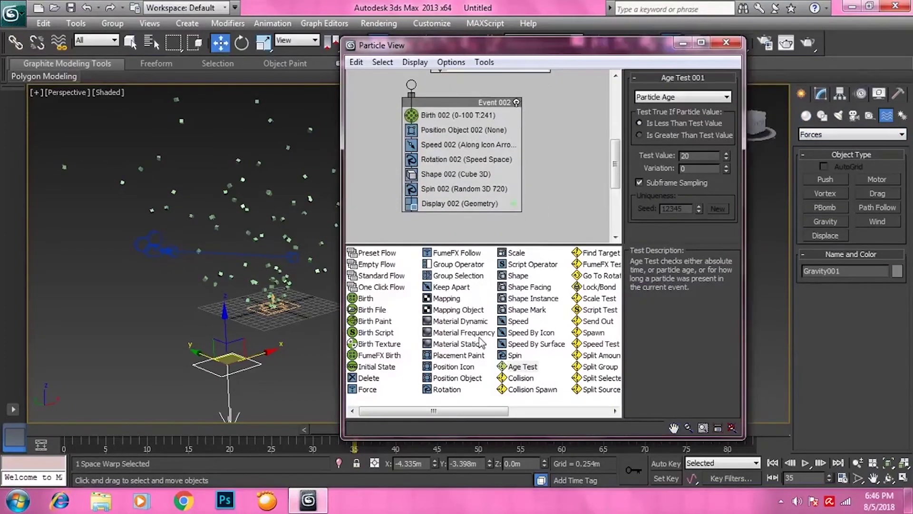
click(369, 389)
drag(366, 394, 462, 209)
click(463, 206)
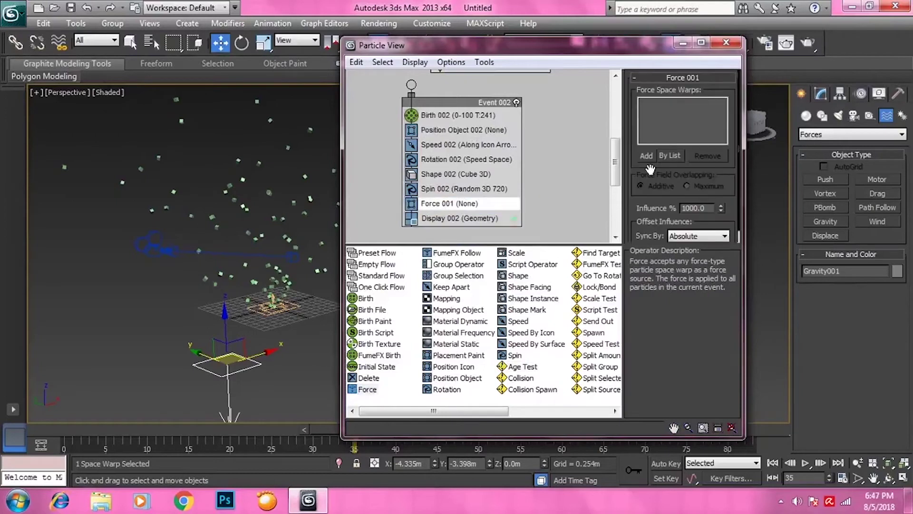
click(646, 156)
click(254, 362)
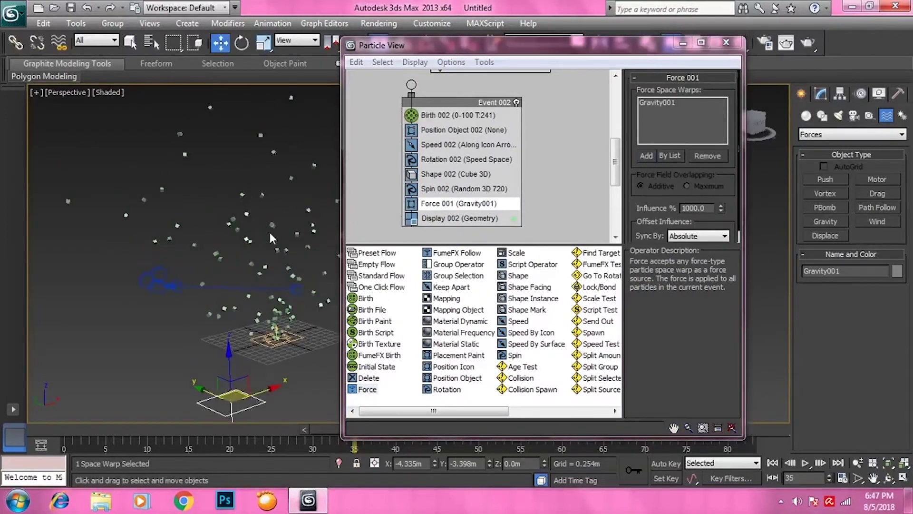
drag(554, 45, 704, 58)
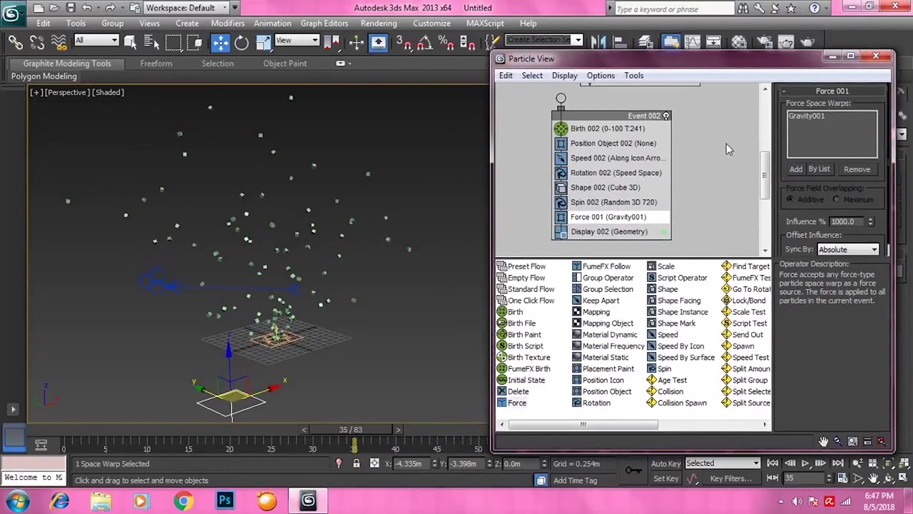
Preview the particles at frame 9 and select the particle emitter
scroll(728, 148, up, 2)
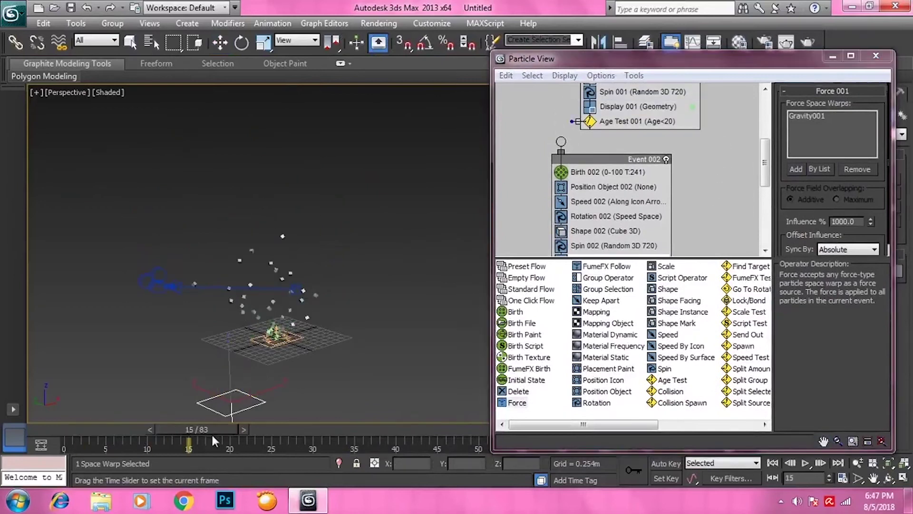
drag(356, 430, 144, 462)
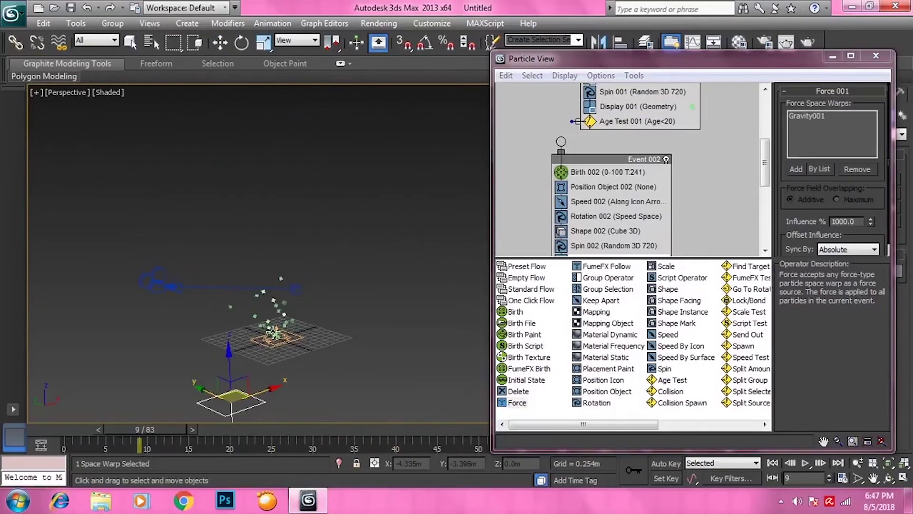
key(w)
click(278, 310)
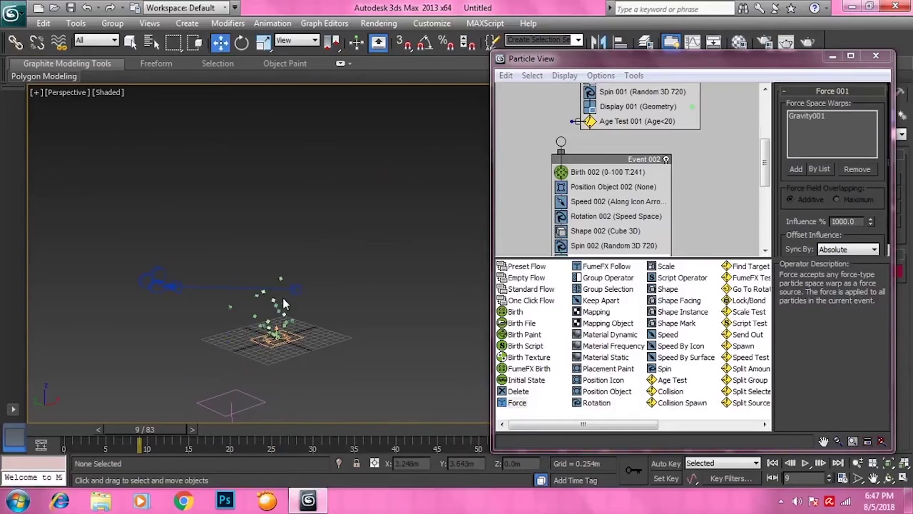
click(283, 305)
Set the particle colour of Display 001 in Event 001 to red
scroll(715, 124, up, 6)
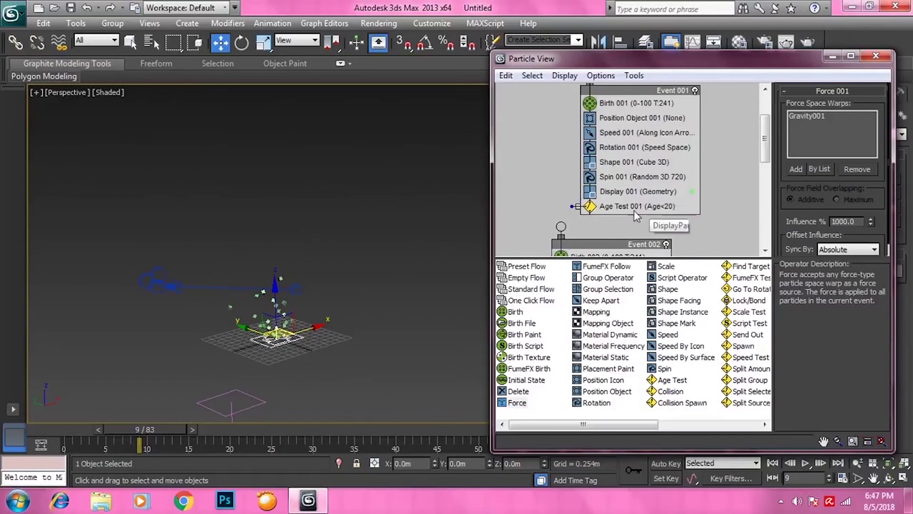
scroll(679, 169, down, 2)
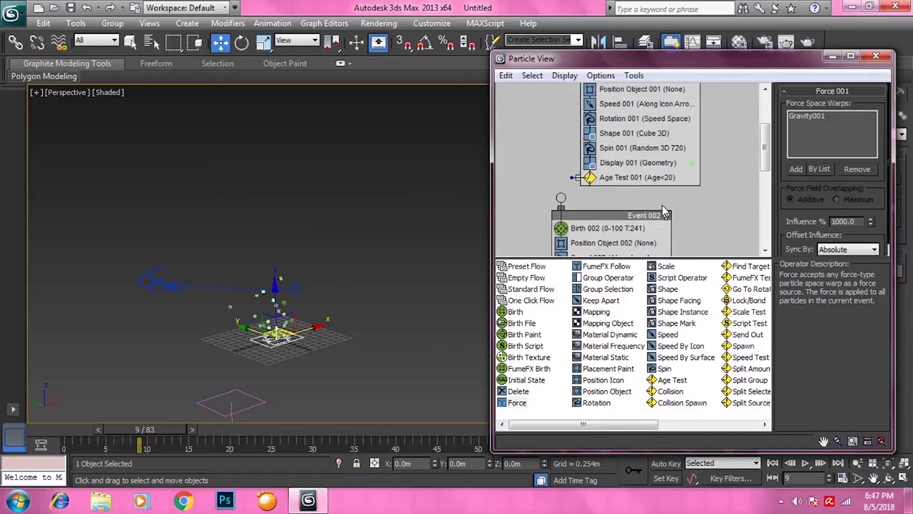
scroll(662, 206, down, 1)
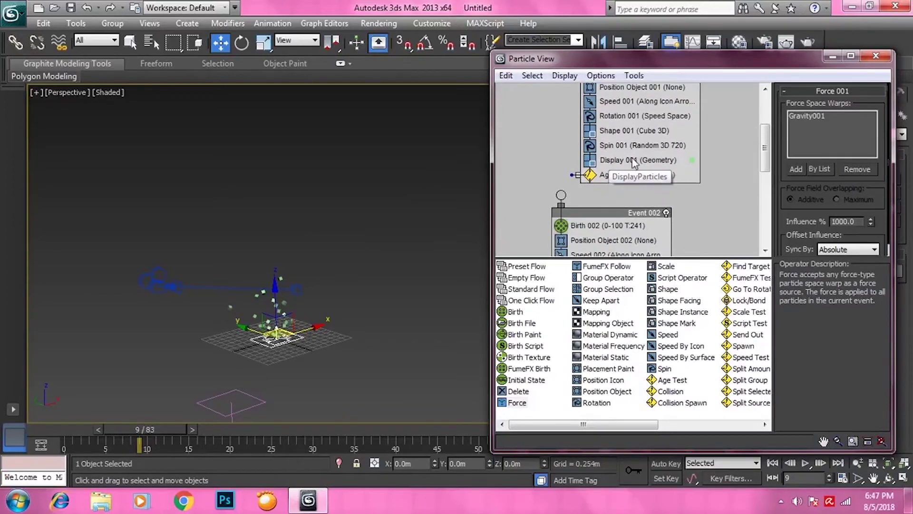
click(693, 160)
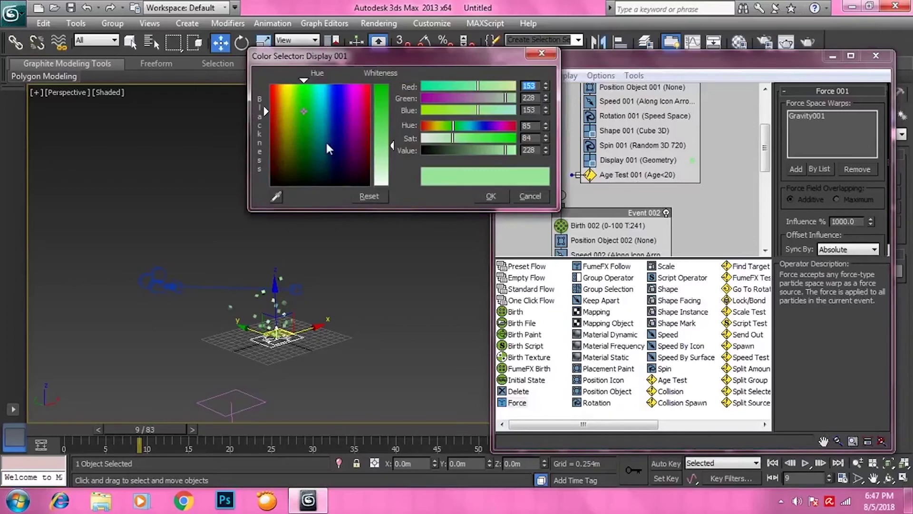
drag(327, 144, 268, 82)
drag(377, 119, 381, 82)
click(502, 200)
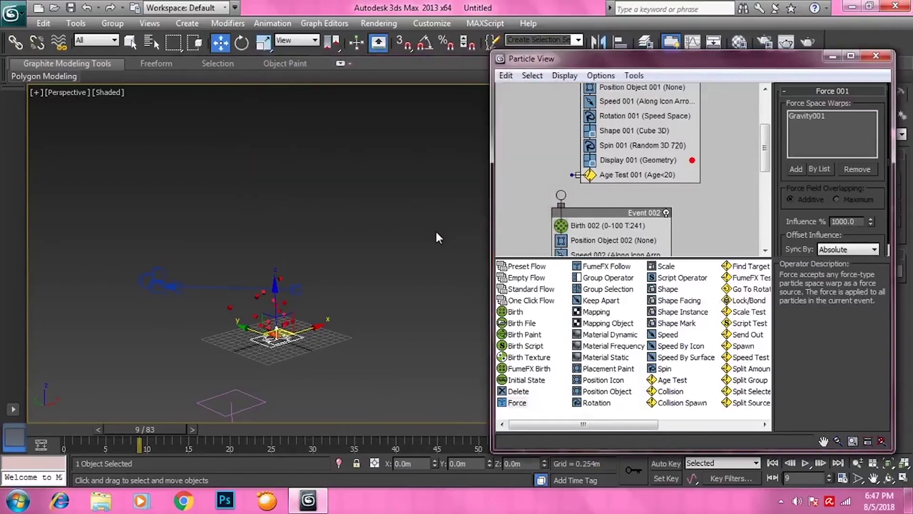
middle_drag(408, 311, 405, 287)
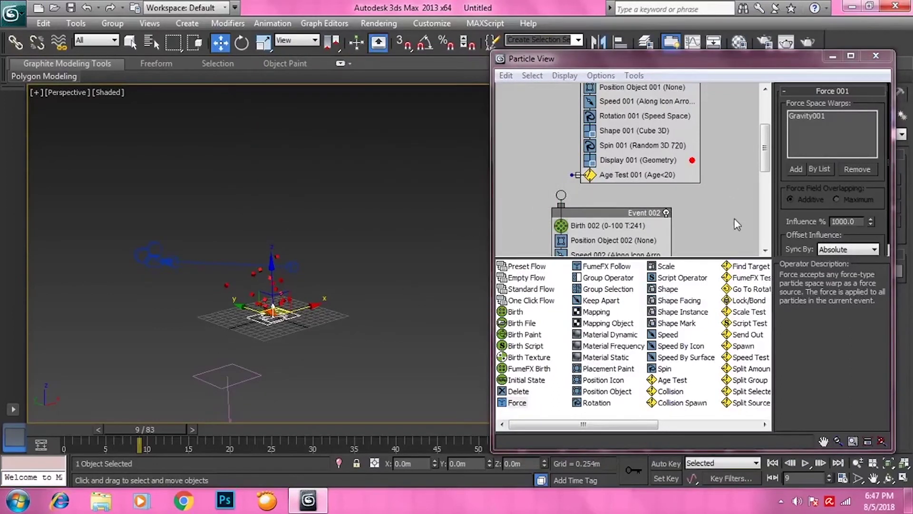
Set the particle colour of Display 002 in Event 002 to pure green (0, 255, 0)
scroll(722, 190, down, 5)
click(659, 219)
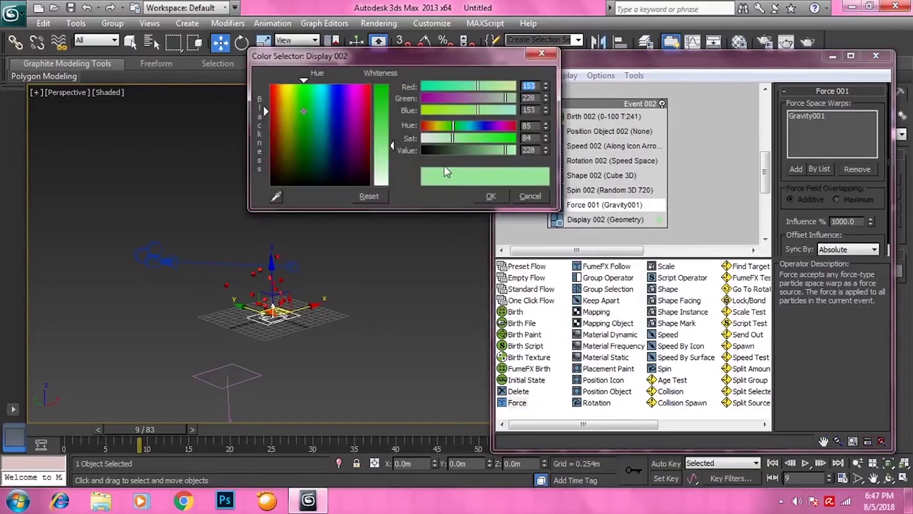
drag(392, 144, 392, 85)
drag(304, 125, 304, 85)
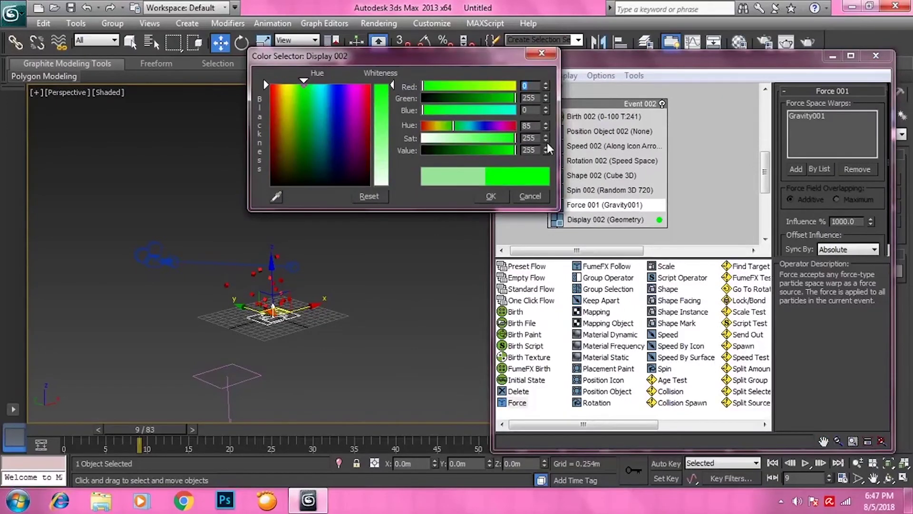
click(491, 196)
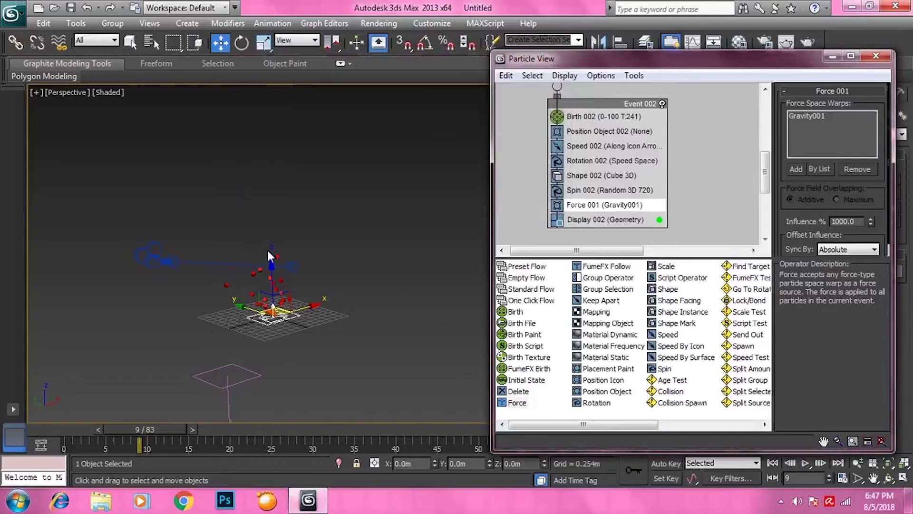
Try to wire the output of Age Test 001 to Event 002
middle_drag(267, 248, 274, 258)
middle_drag(639, 230, 642, 195)
middle_drag(694, 153, 710, 231)
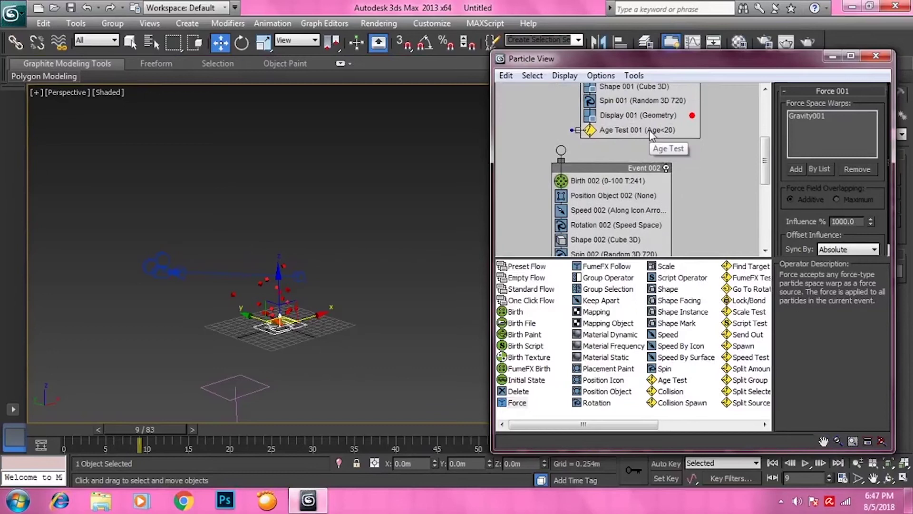
click(649, 129)
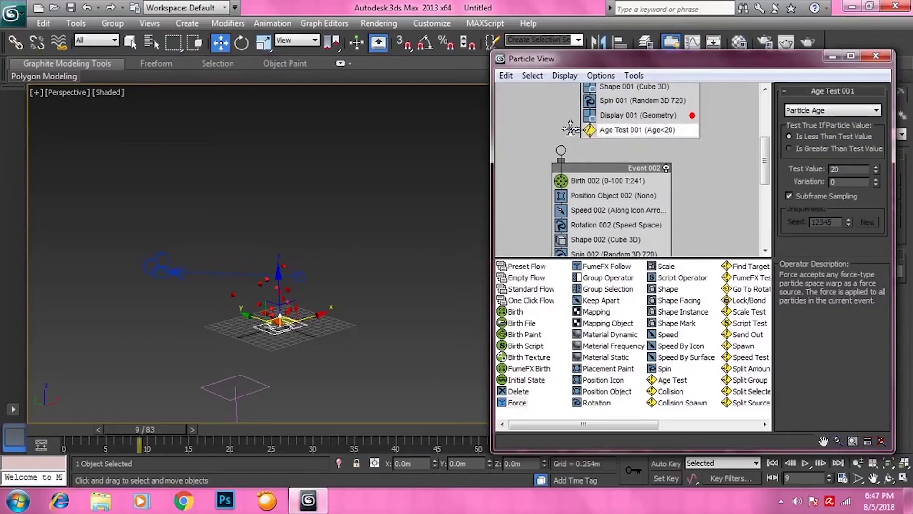
drag(572, 129, 616, 161)
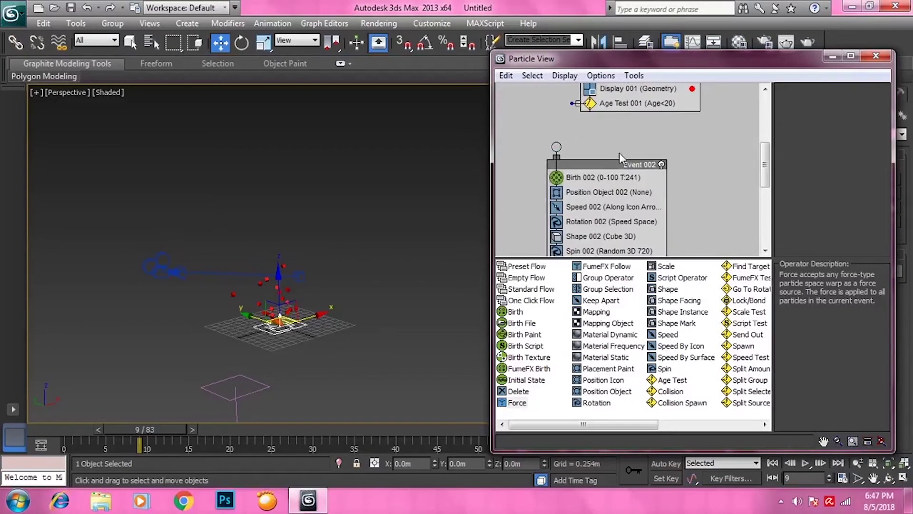
Delete the Birth 002, Position Object 002 and Spin 002 operators from Event 002
click(589, 183)
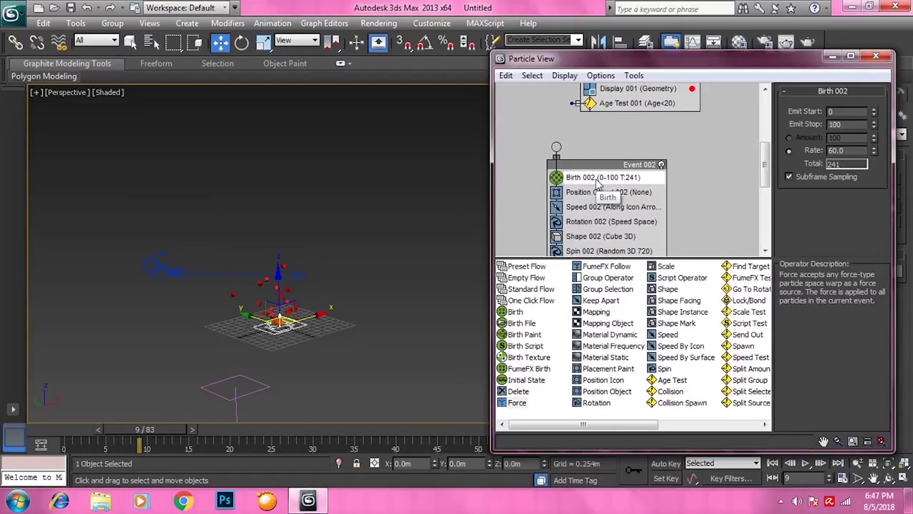
key(Delete)
click(594, 179)
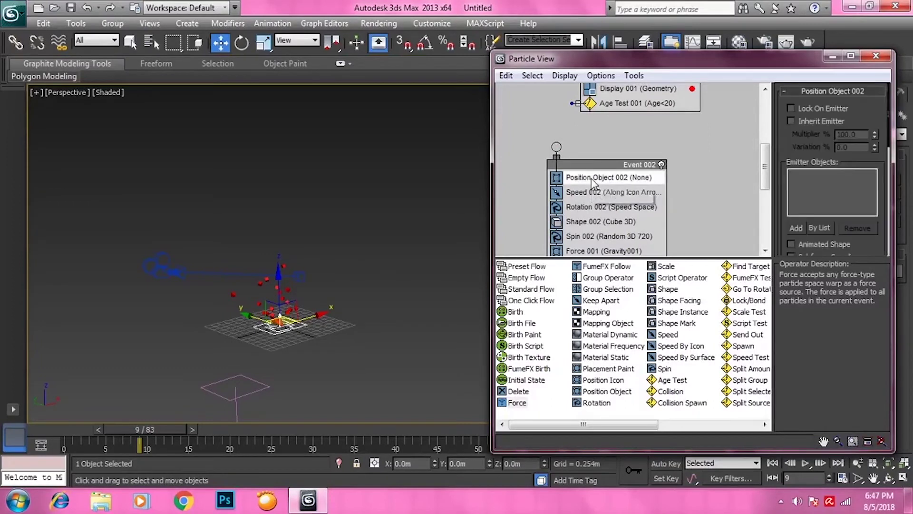
key(Delete)
click(593, 183)
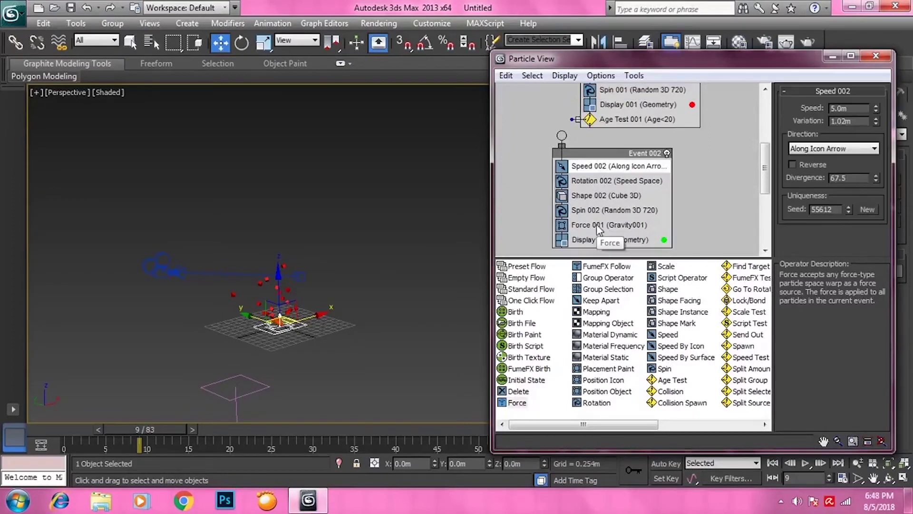
click(602, 183)
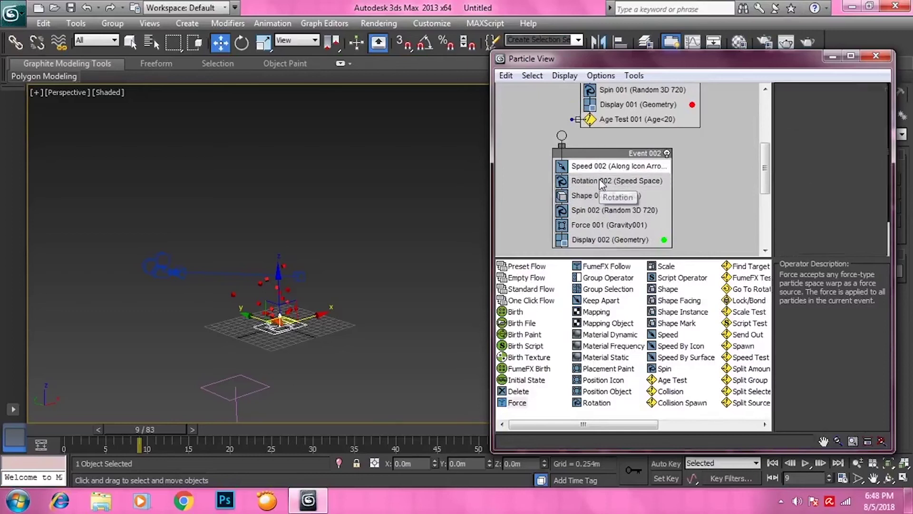
click(597, 198)
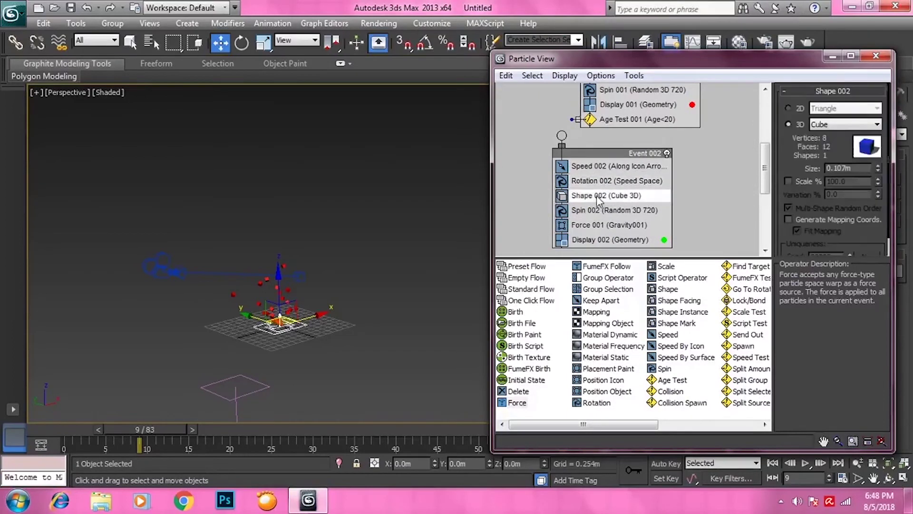
click(597, 209)
key(Delete)
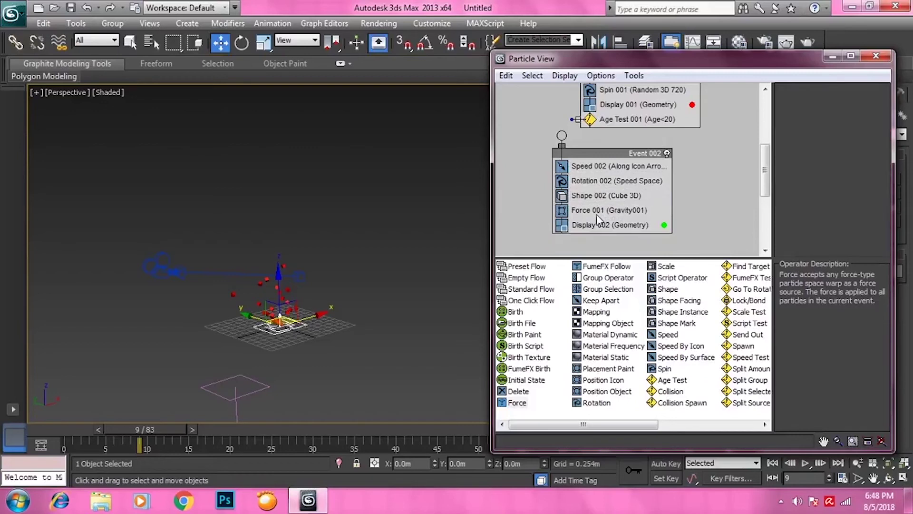
click(596, 212)
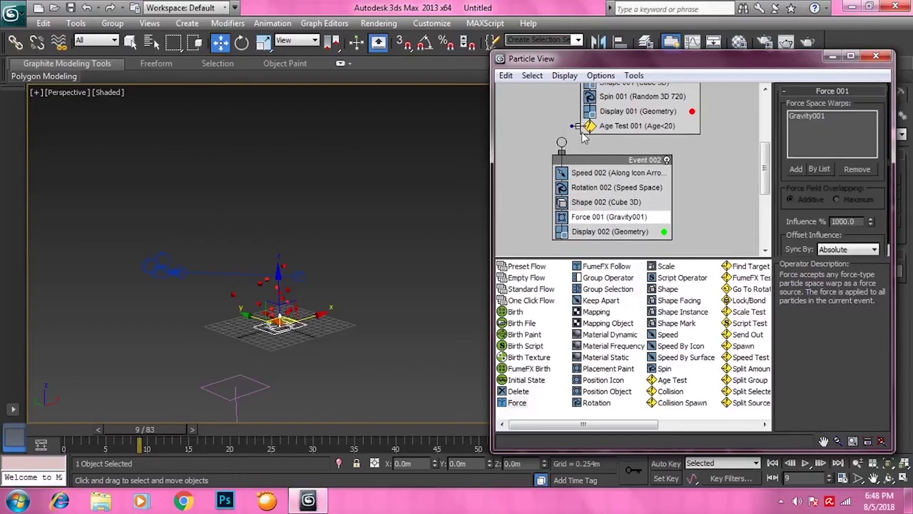
Wire the output of Age Test 001 to Event 002 and preview the particles at frame 7
scroll(573, 123, up, 1)
drag(573, 124, 589, 188)
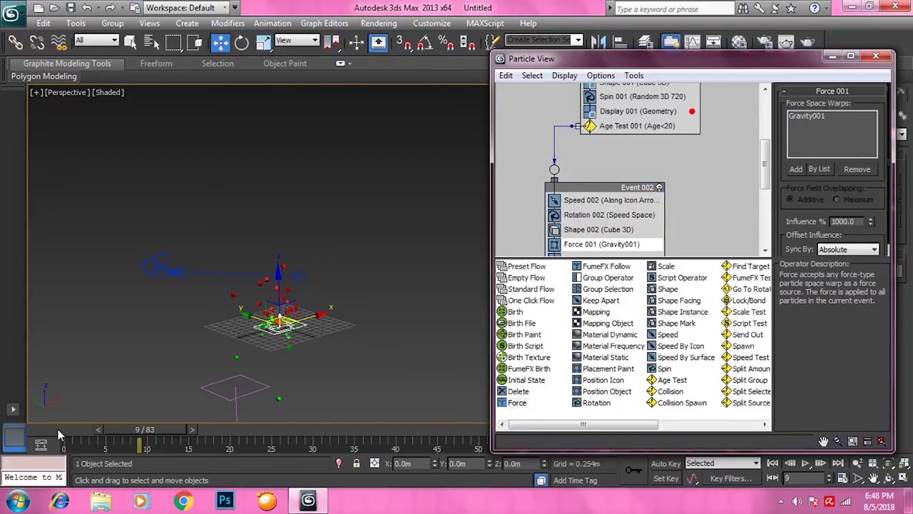
drag(58, 429, 82, 429)
key(w)
Make Age Test 001 test true if the particle age is greater than the test value, and preview frame 2
click(621, 128)
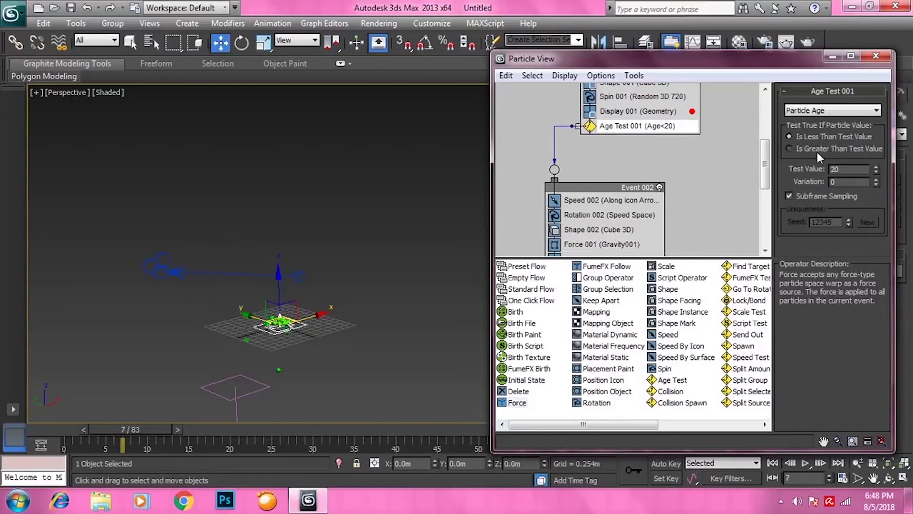
drag(61, 432, 81, 443)
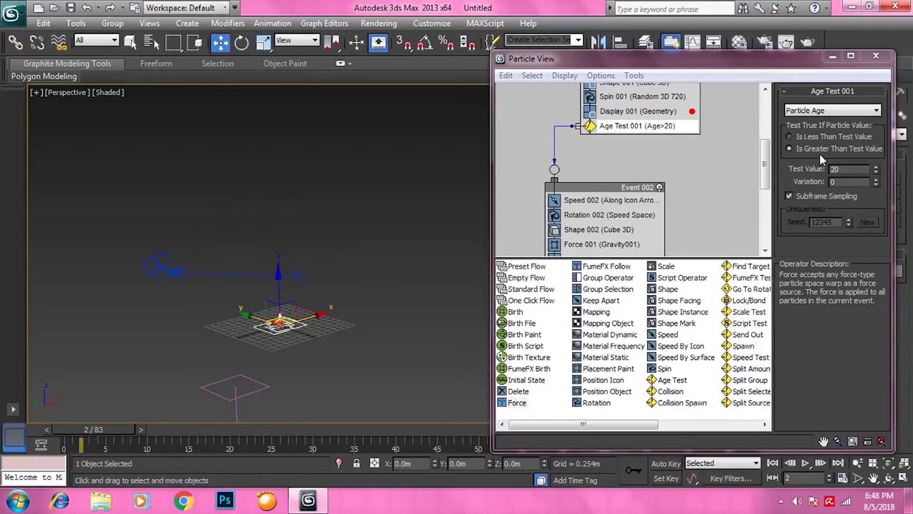
click(848, 169)
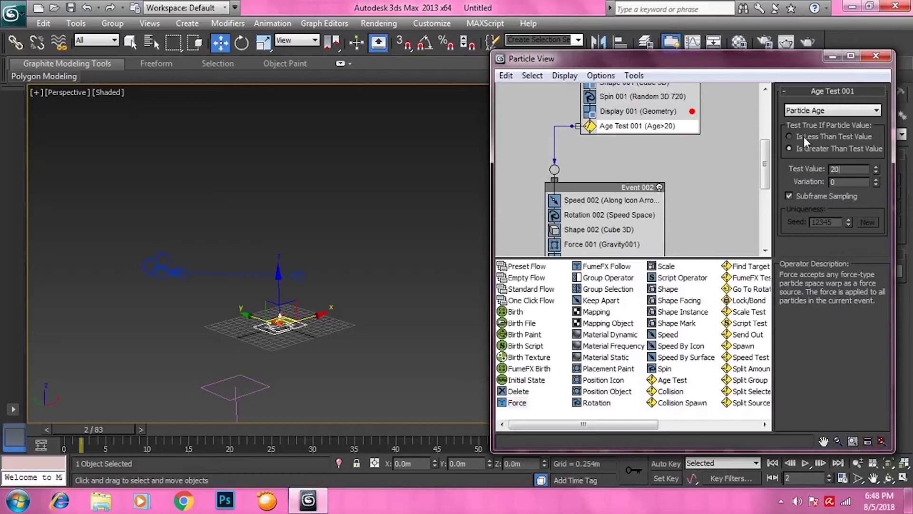
click(594, 190)
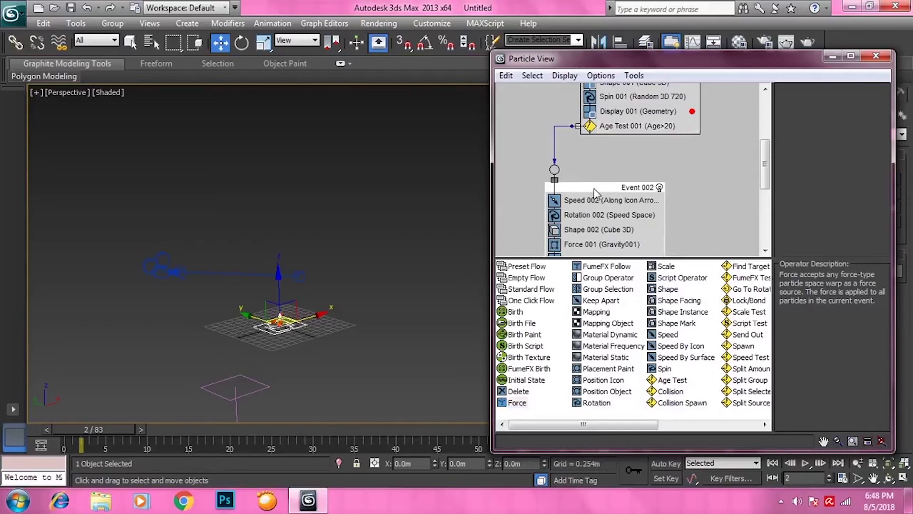
Show the settings of Age Test 001 and preview the particles at frame 21
click(641, 125)
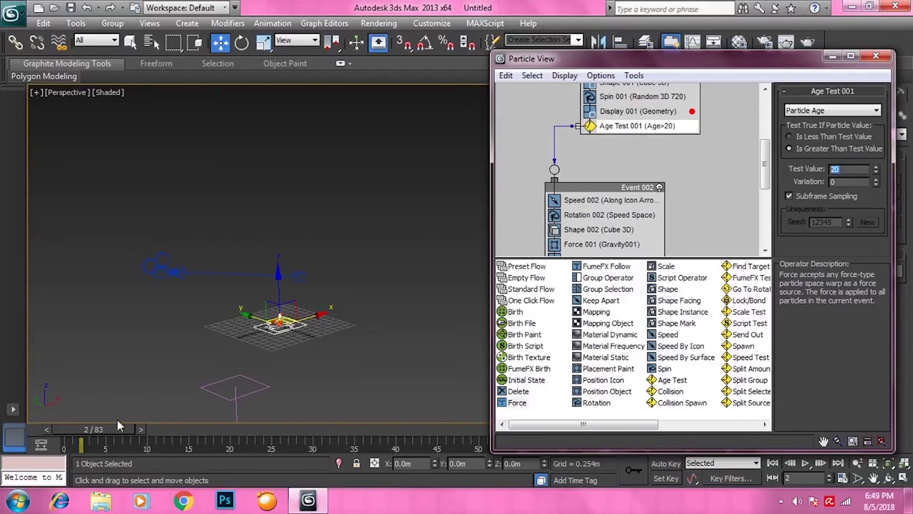
drag(118, 423, 227, 421)
key(w)
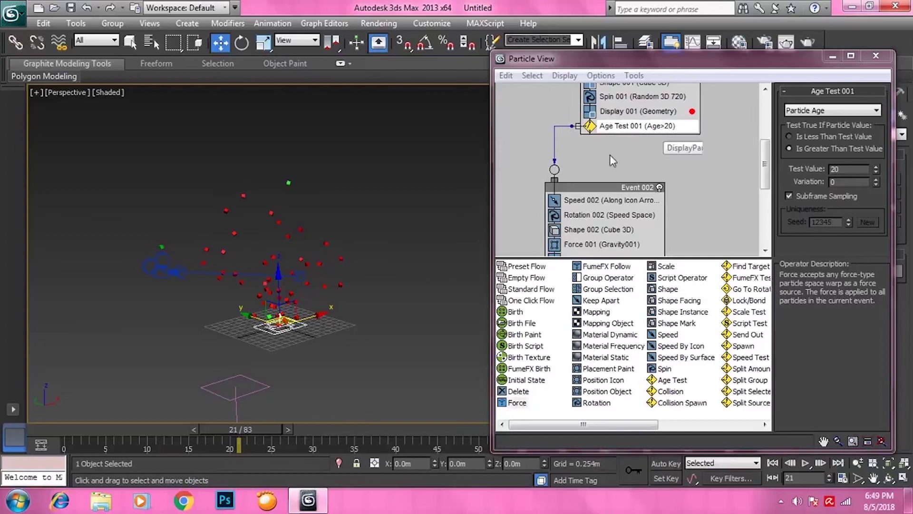
Replace the Shape 002 operator in Event 002 with a Shape Instance operator
scroll(684, 207, down, 2)
click(609, 183)
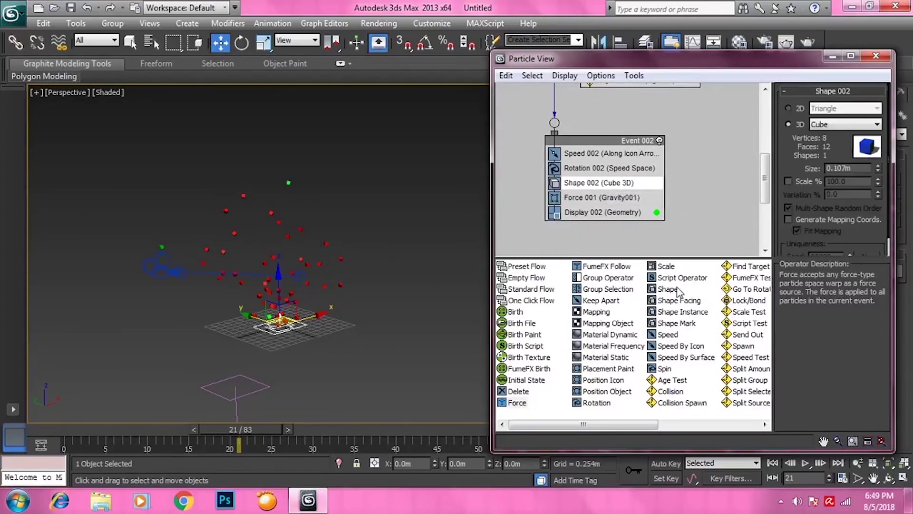
click(684, 311)
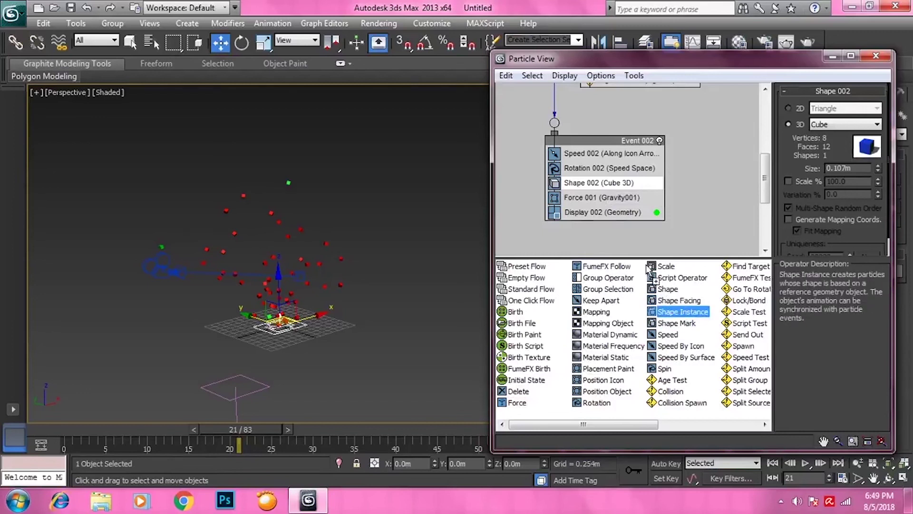
drag(648, 267, 609, 185)
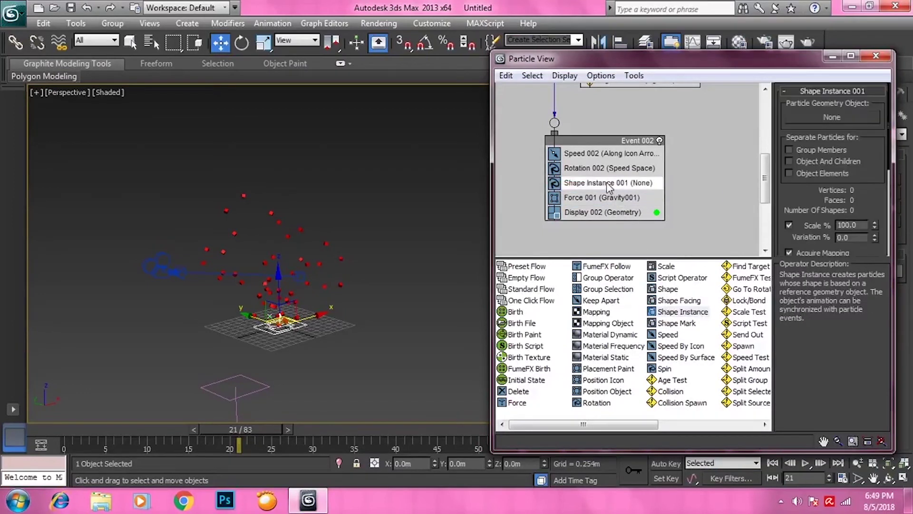
Create a standard primitive teapot on the ground beside the particle source, at about X -5.4 m, Y -0.07 m
drag(700, 72, 533, 76)
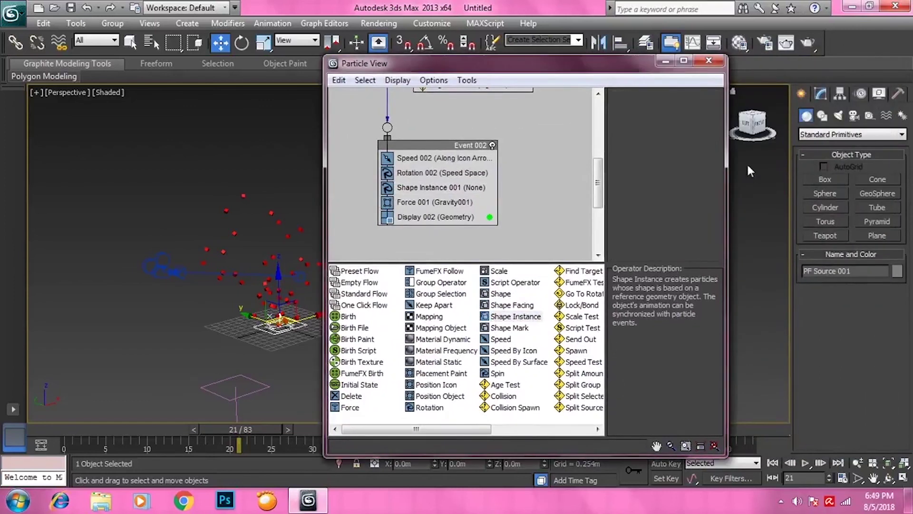
click(822, 135)
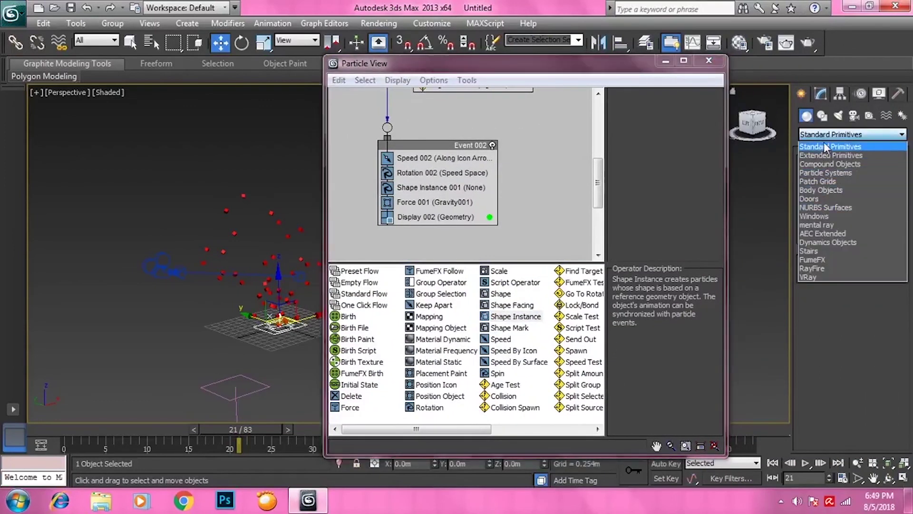
click(814, 151)
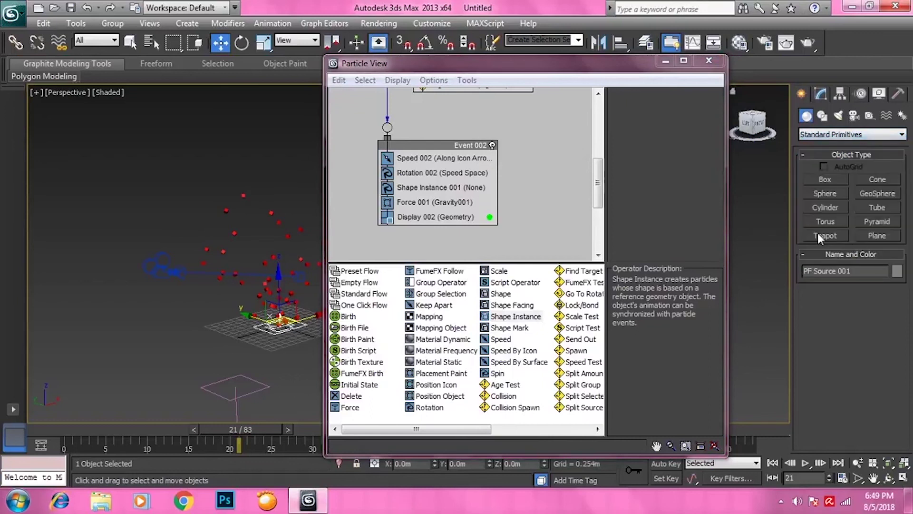
click(825, 236)
drag(134, 366, 149, 378)
middle_drag(148, 378, 210, 346)
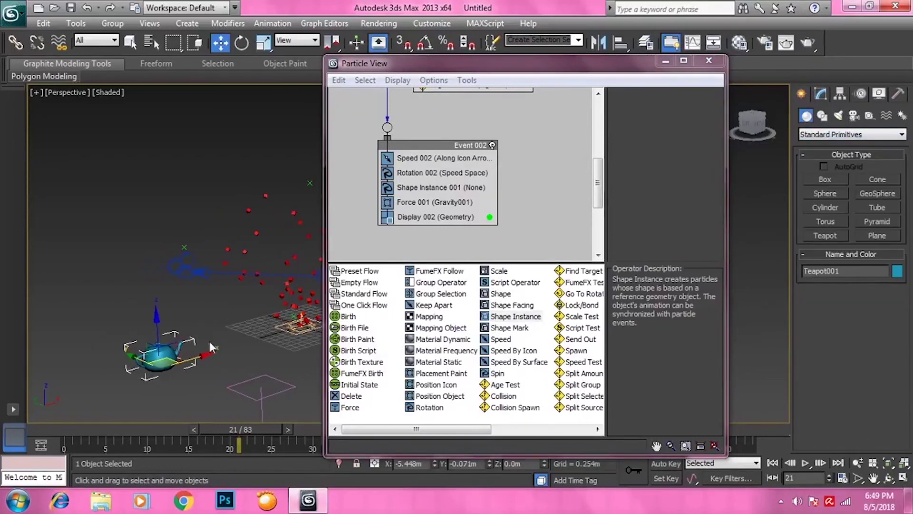
Assign Teapot001 as the particle geometry object of Shape Instance 001
drag(450, 61, 543, 66)
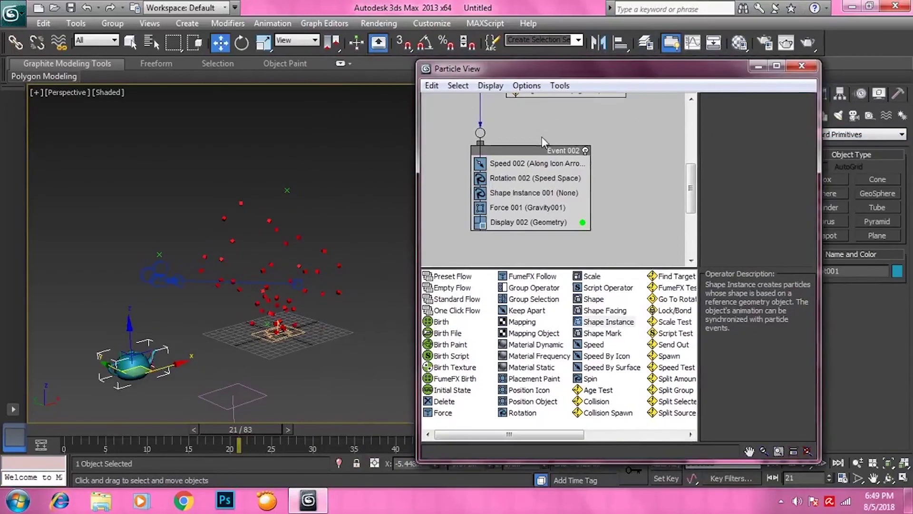
click(512, 208)
click(514, 192)
click(741, 132)
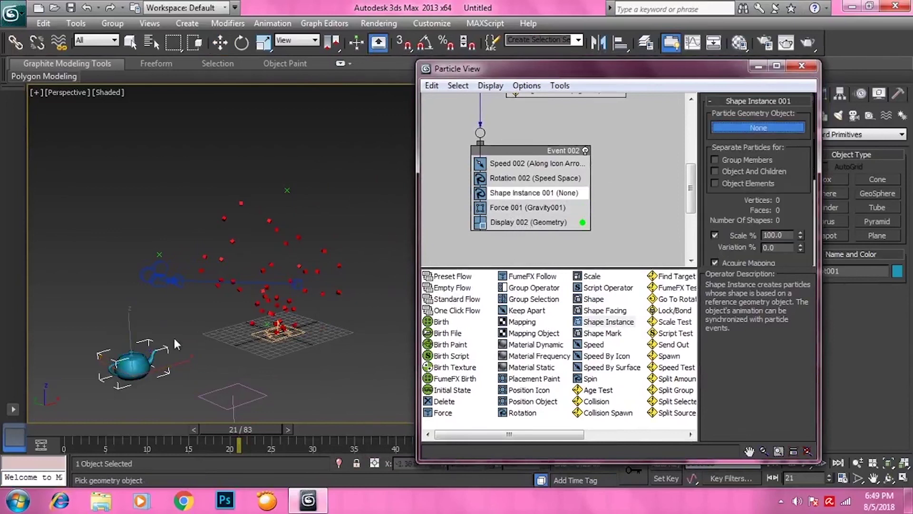
click(136, 364)
middle_drag(266, 290, 325, 277)
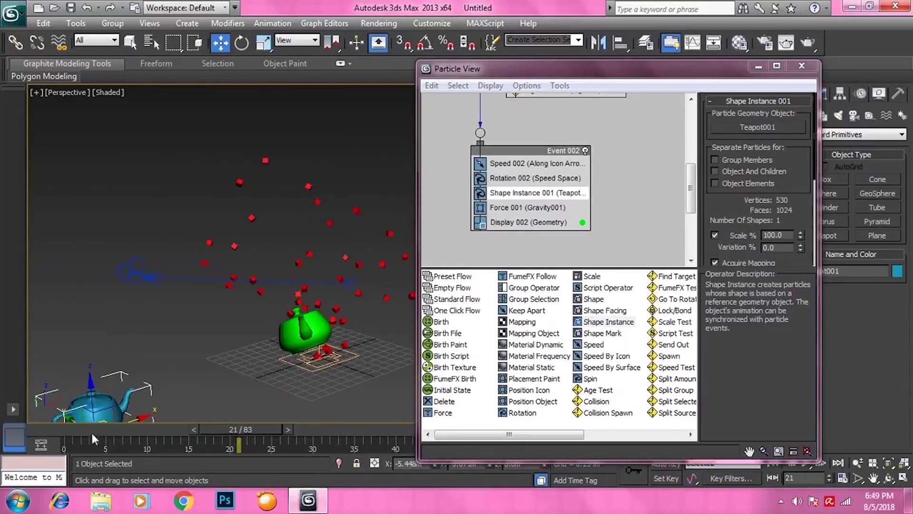
Preview the teapot particles at frame 22 and reduce the scale of Shape Instance 001 to 18%
drag(90, 431, 230, 432)
mouse_move(245, 433)
mouse_down()
mouse_move(261, 436)
mouse_move(240, 437)
mouse_up()
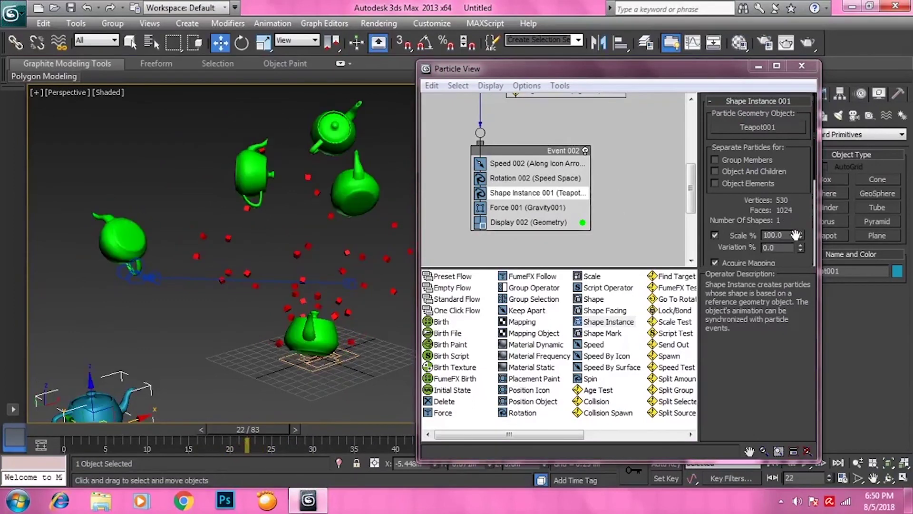
drag(801, 241, 794, 275)
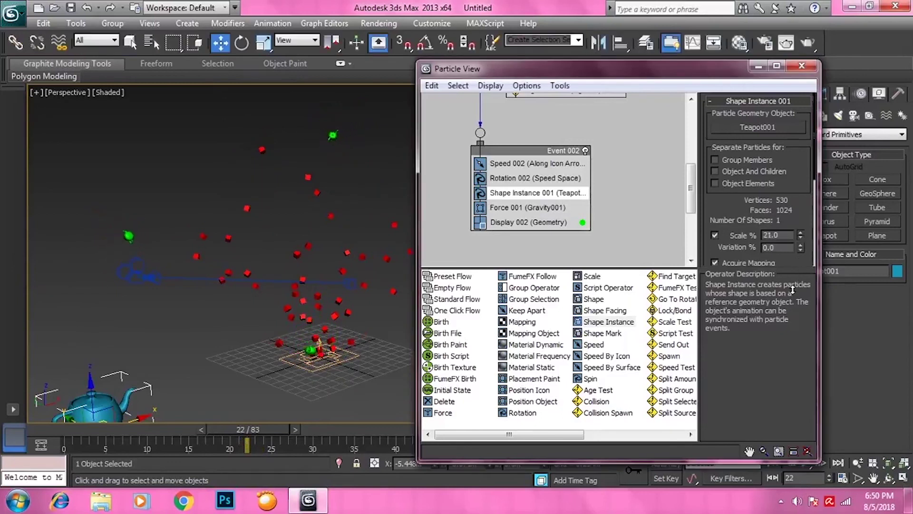
Scrub through the animation to check the scaled teapot particles, ending at frame 28
drag(78, 431, 87, 428)
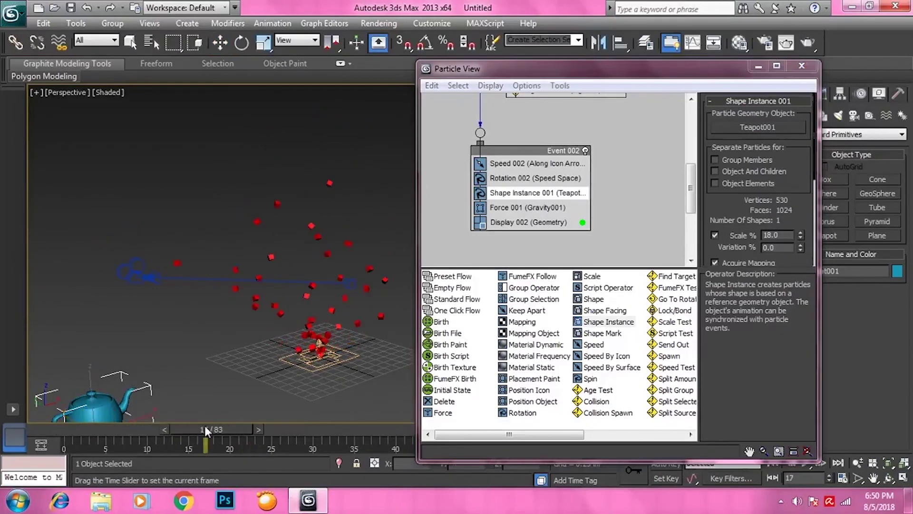
drag(292, 421, 497, 437)
drag(554, 433, 360, 438)
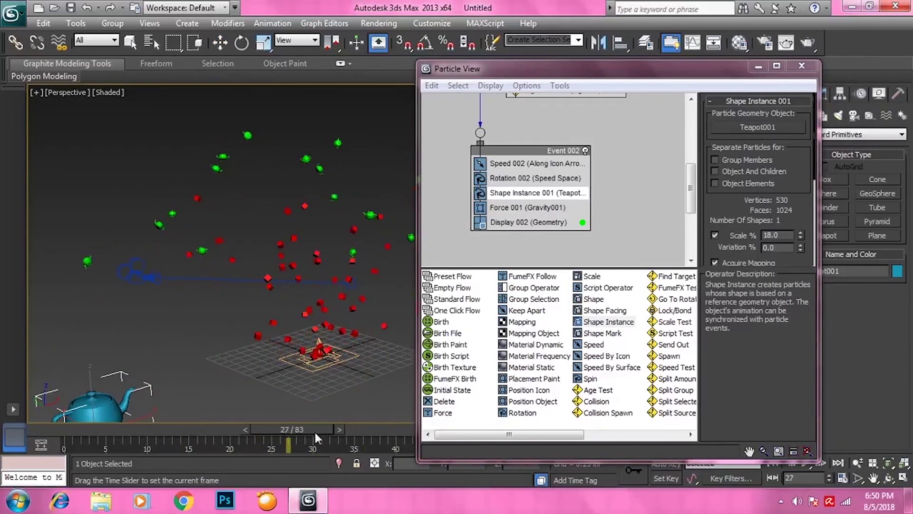
key(w)
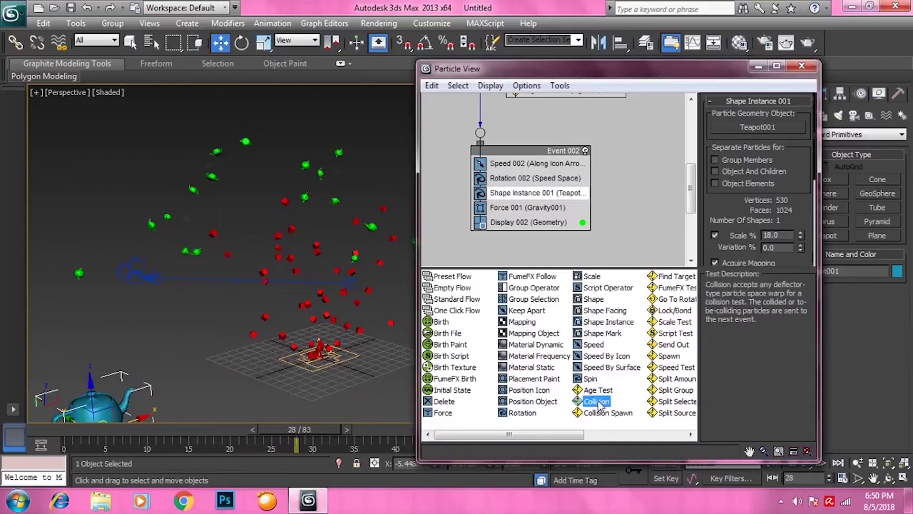